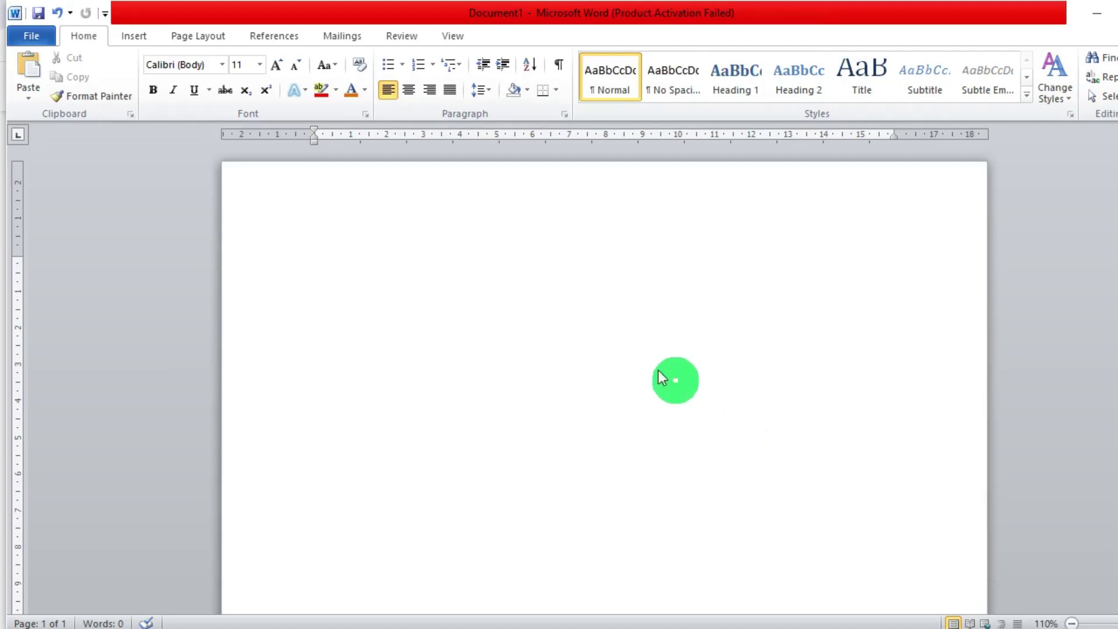
Switch to the Insert ribbon tab to reach the SmartArt command
{"action": "left_click", "coordinate": [131, 33]}
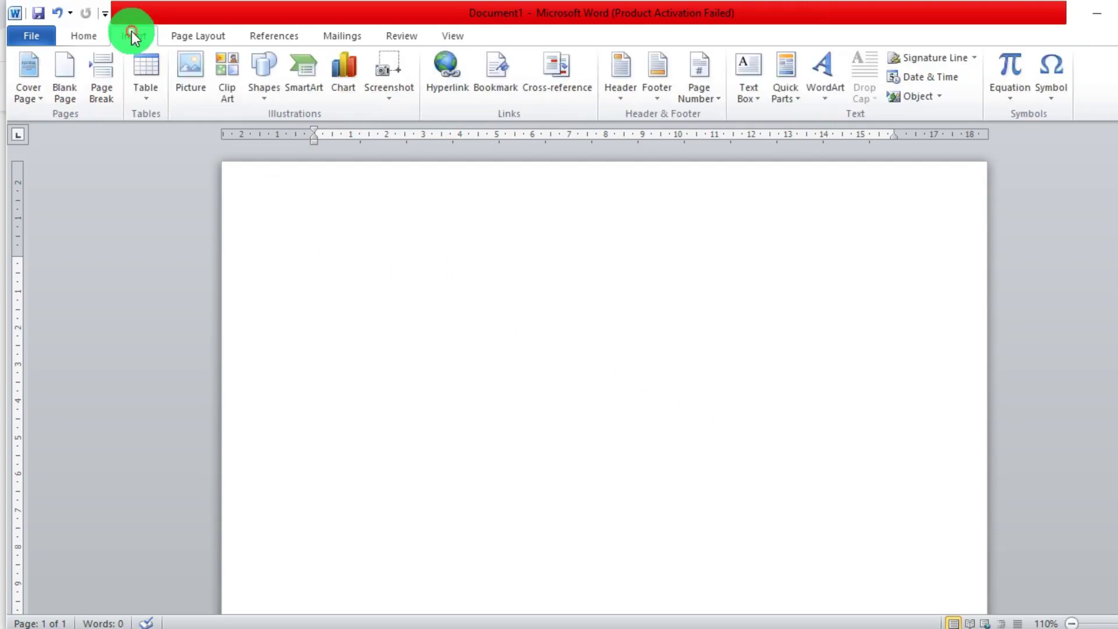
Open the SmartArt chooser and preview the List, Process, Cycle, Hierarchy, Relationship, Matrix, Pyramid and Picture categories
{"action": "left_click", "coordinate": [302, 76]}
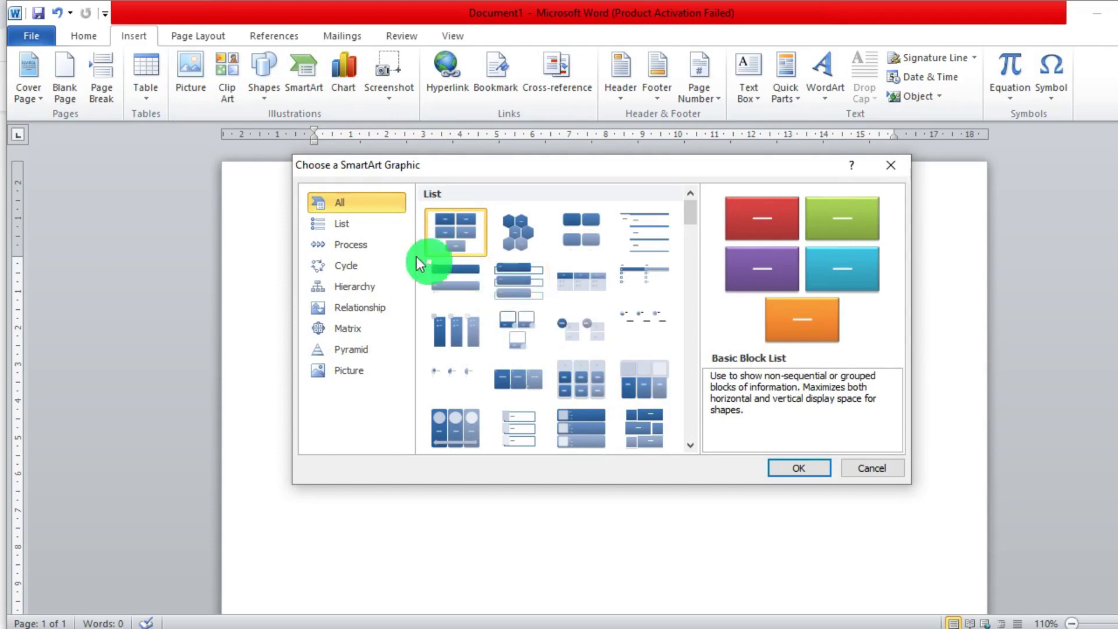
{"action": "left_click", "coordinate": [347, 223]}
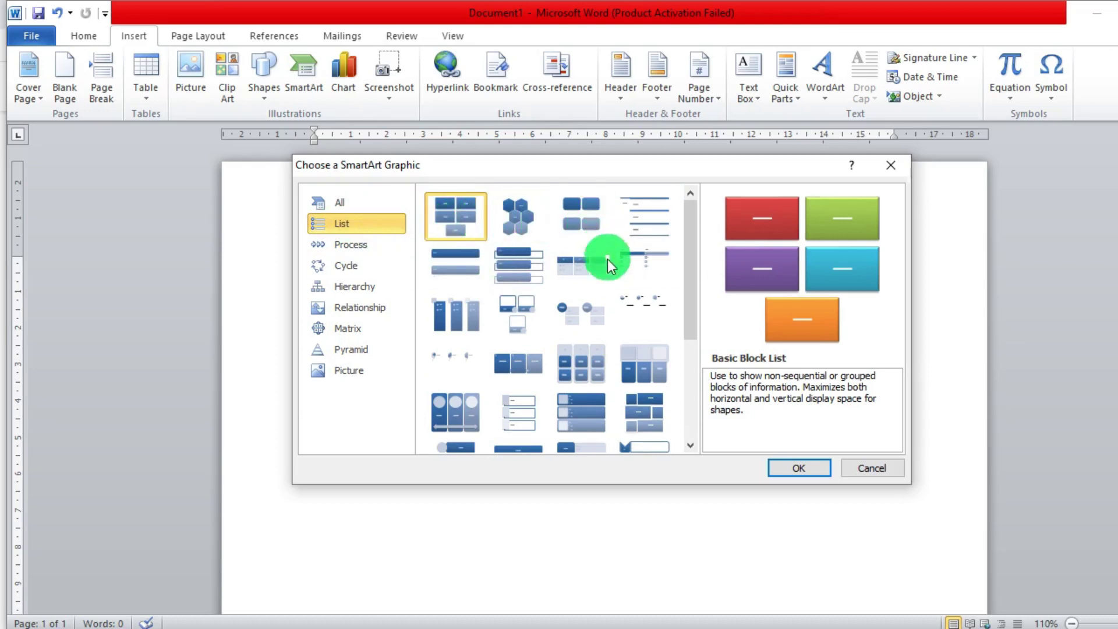
{"action": "left_click", "coordinate": [350, 242]}
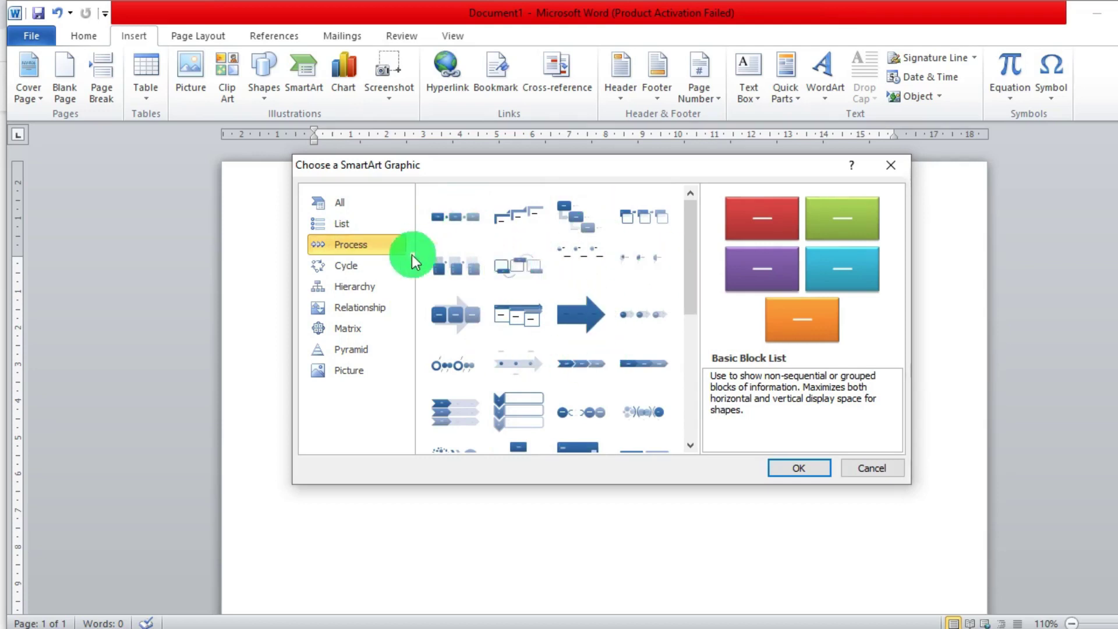
{"action": "left_click", "coordinate": [349, 263]}
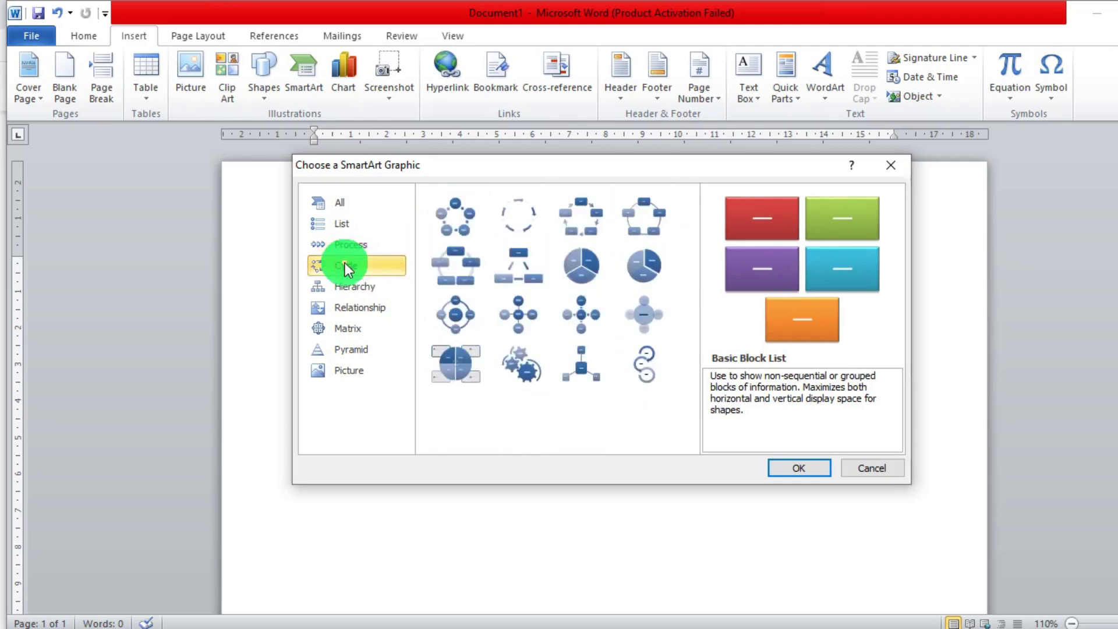
{"action": "left_click", "coordinate": [378, 285]}
{"action": "left_click", "coordinate": [369, 307]}
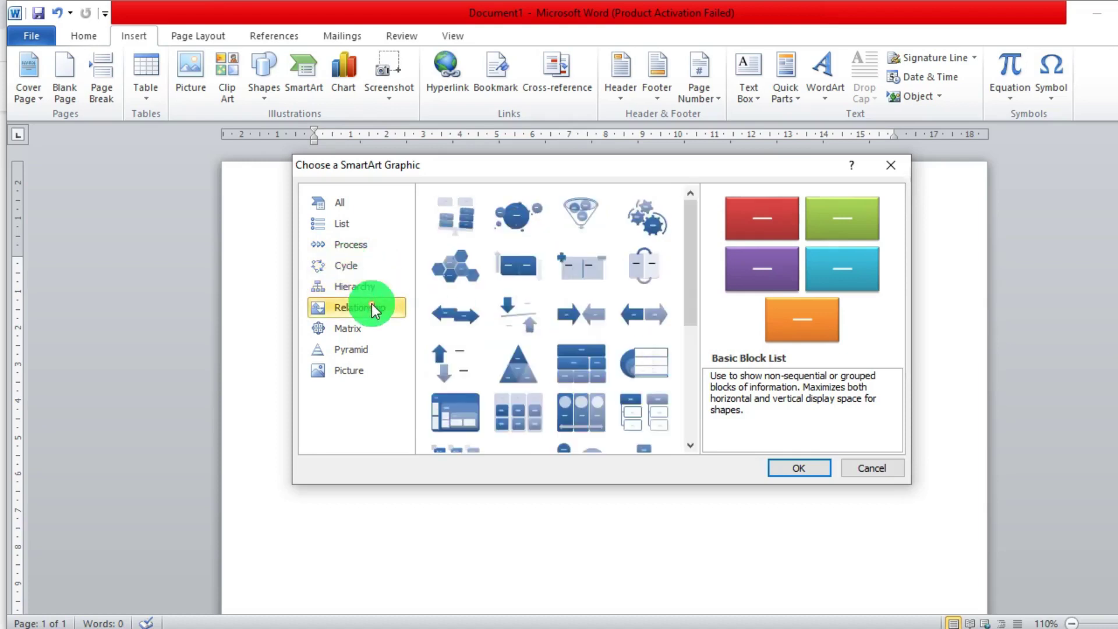
{"action": "left_click", "coordinate": [362, 325]}
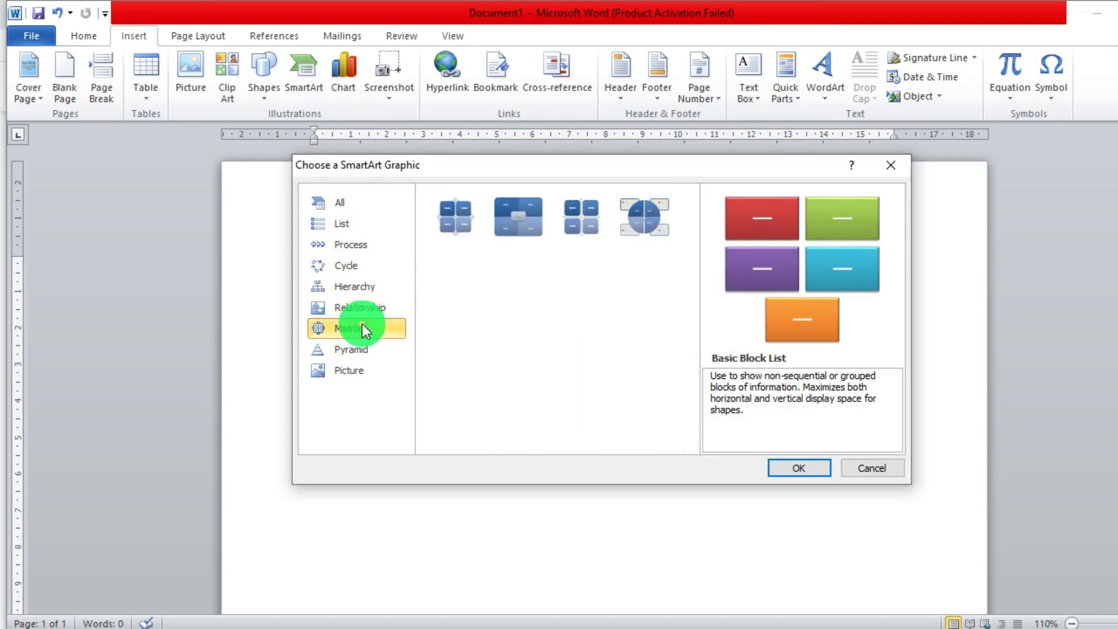
{"action": "left_click", "coordinate": [365, 347]}
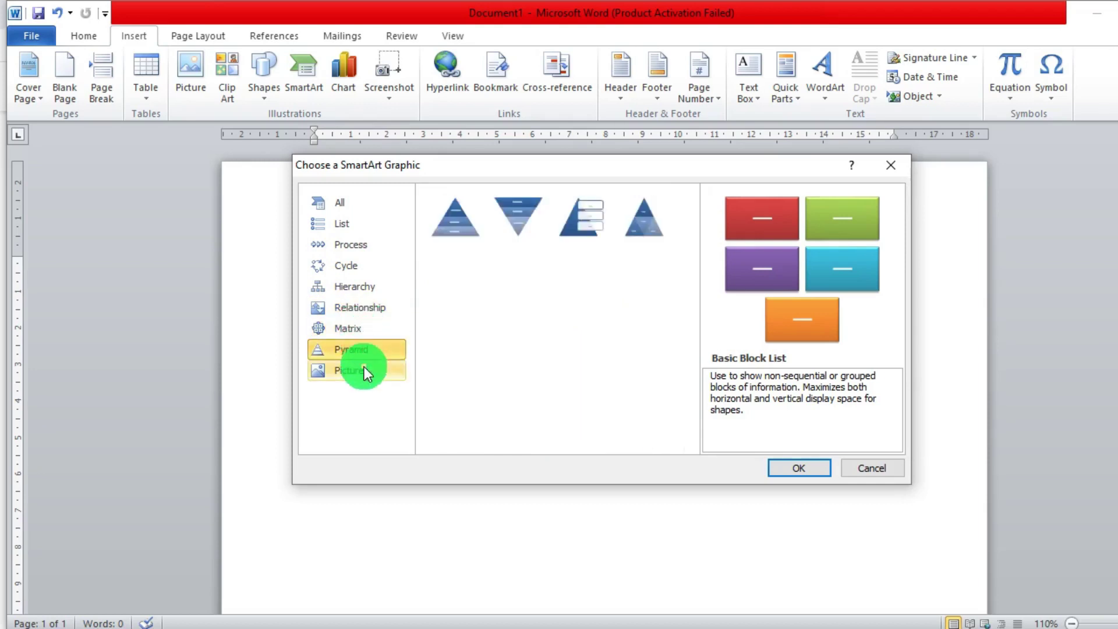
{"action": "left_click", "coordinate": [365, 367]}
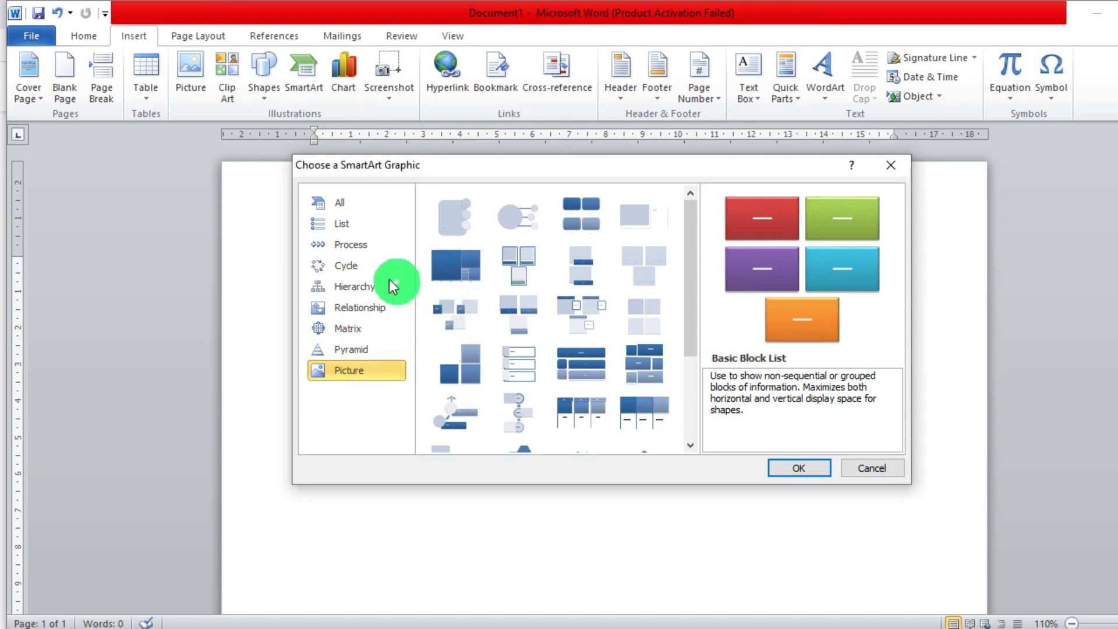
Insert the Basic Cycle layout from the Cycle category
{"action": "left_click", "coordinate": [340, 264]}
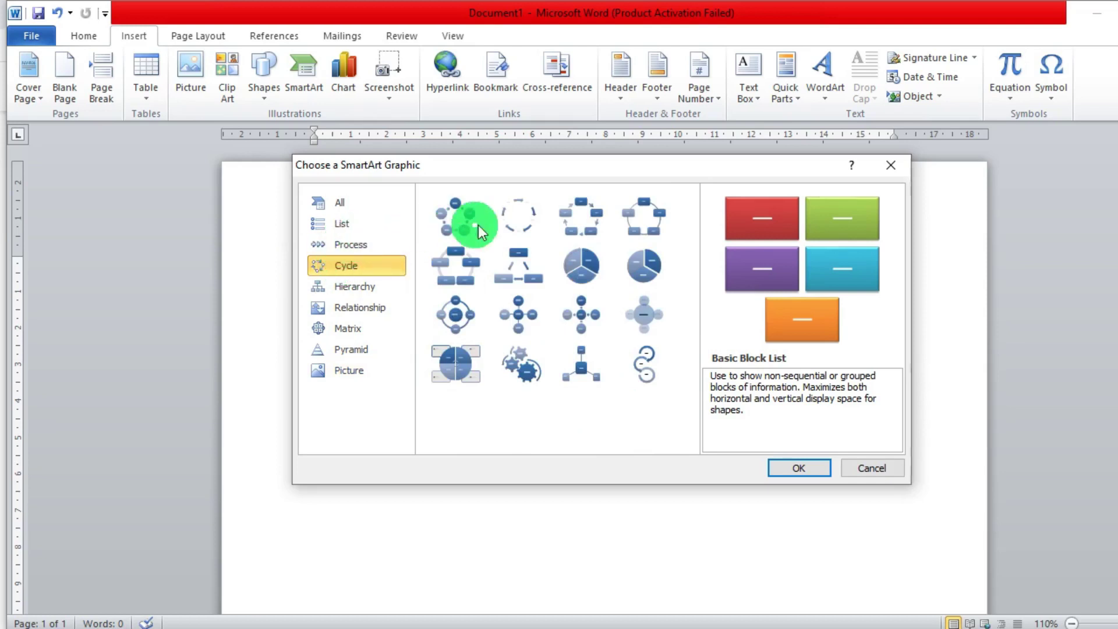
{"action": "left_click", "coordinate": [452, 218]}
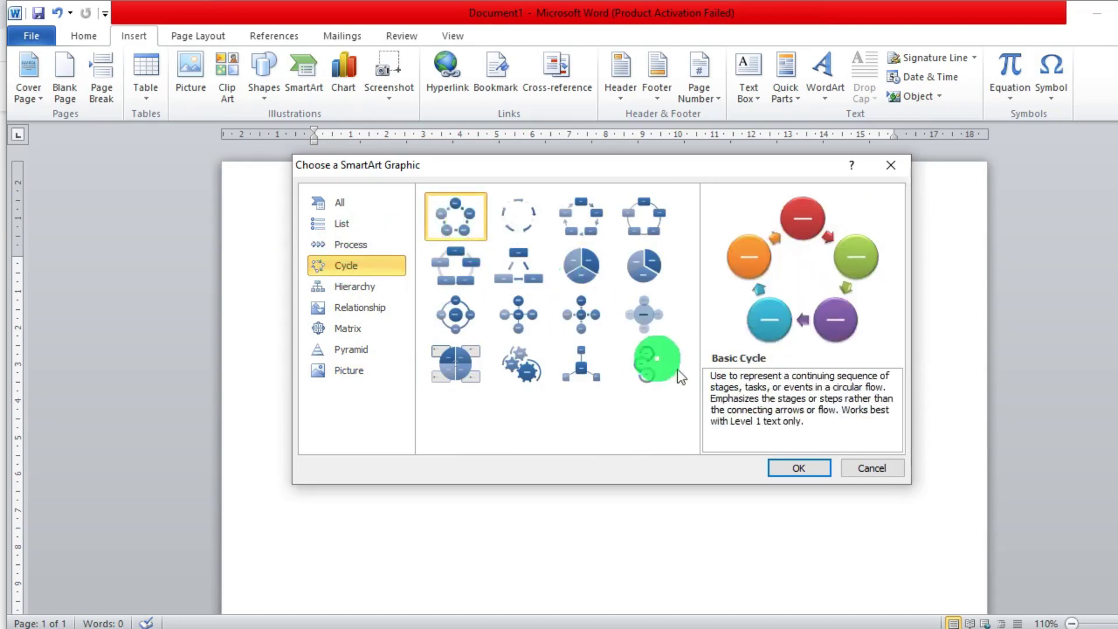
{"action": "left_click", "coordinate": [788, 463]}
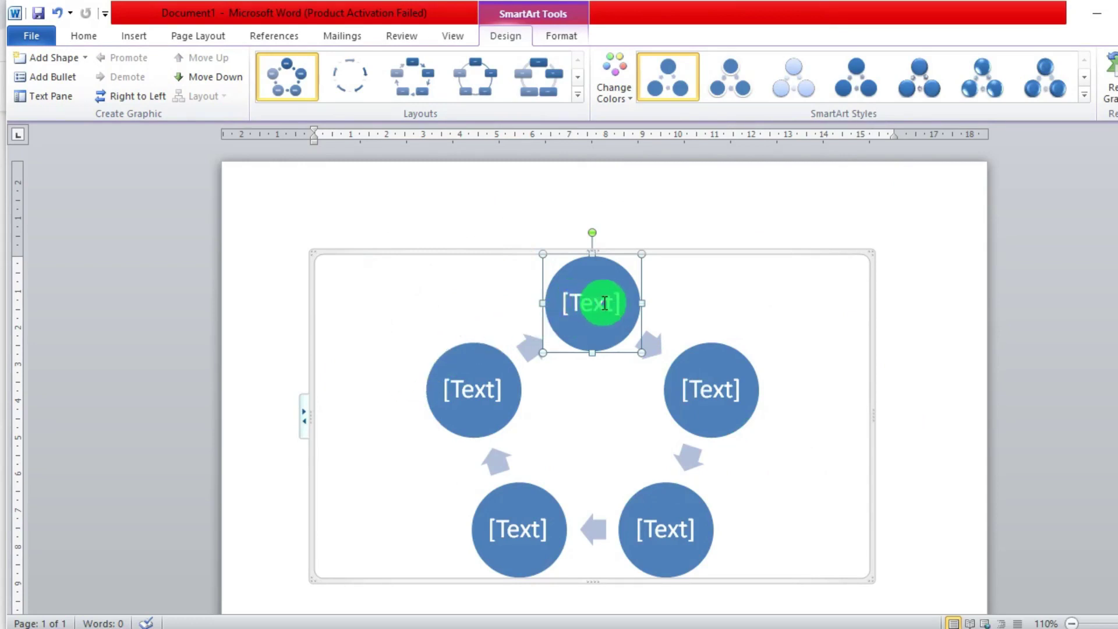
Type Home, School, Hospital, Church and Ministry into the five circles, clockwise from the top
{"action": "left_click", "coordinate": [604, 303]}
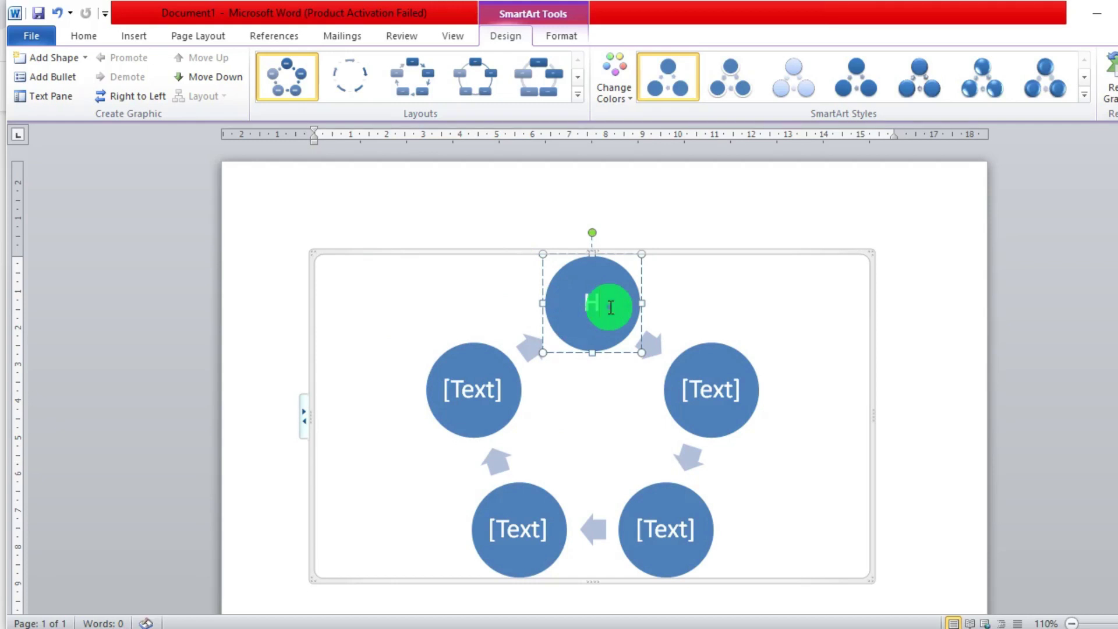
{"action": "type", "text": "Home"}
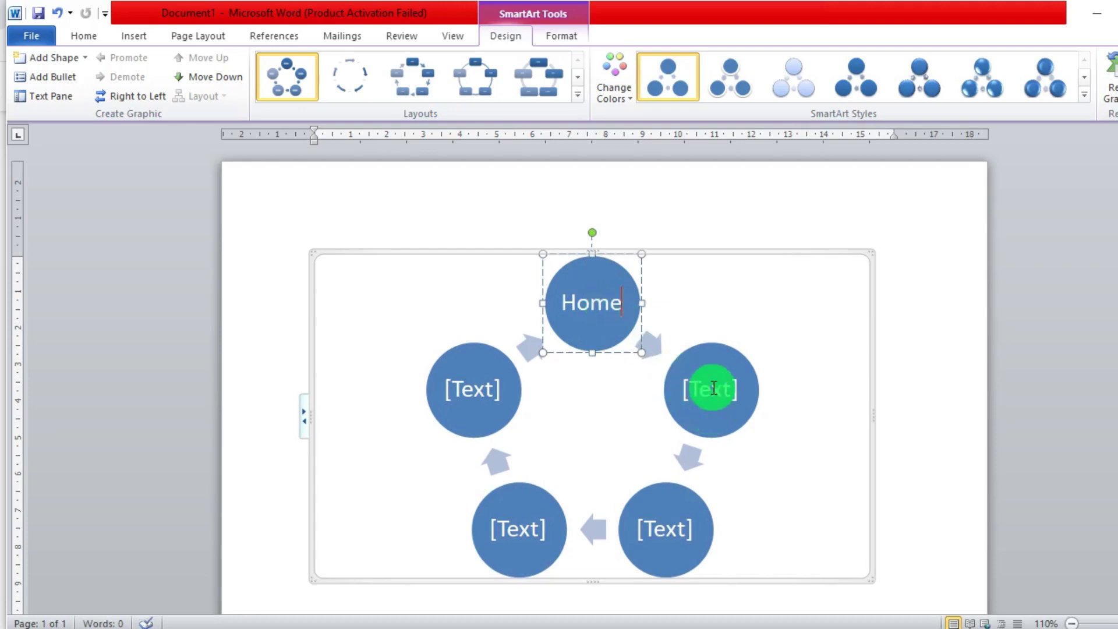
{"action": "left_click", "coordinate": [711, 389]}
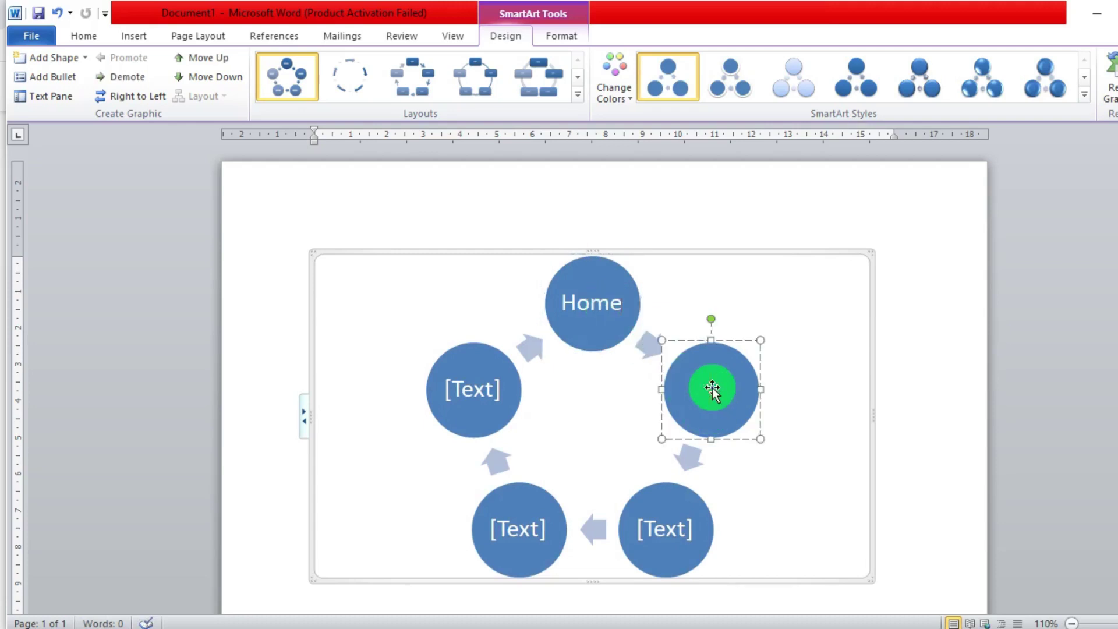
{"action": "type", "text": "School"}
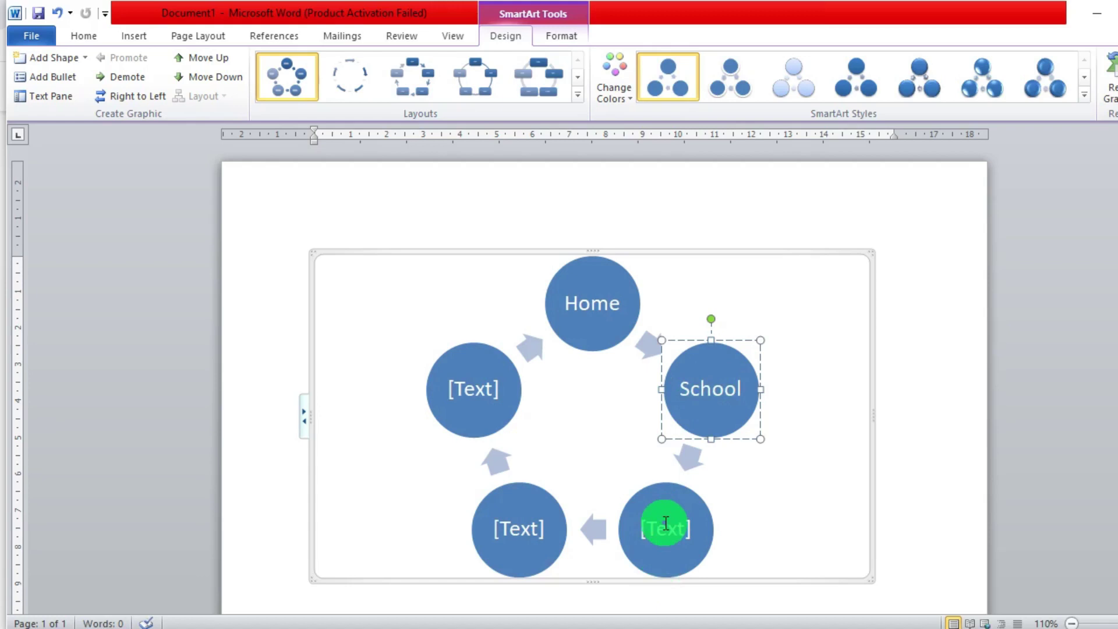
{"action": "left_click", "coordinate": [675, 527]}
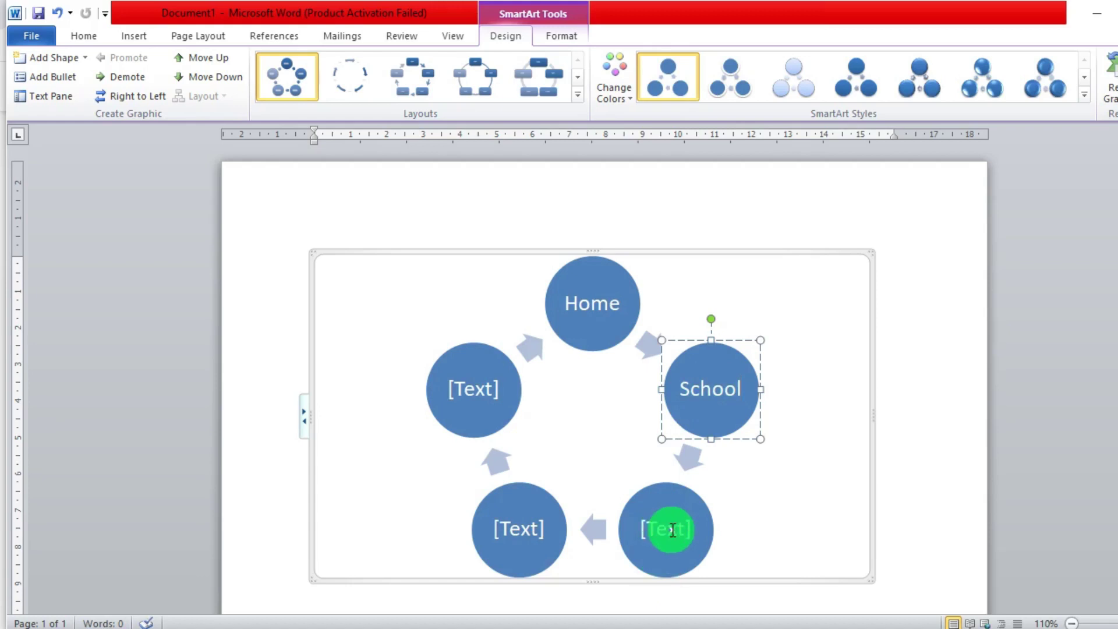
{"action": "type", "text": "H"}
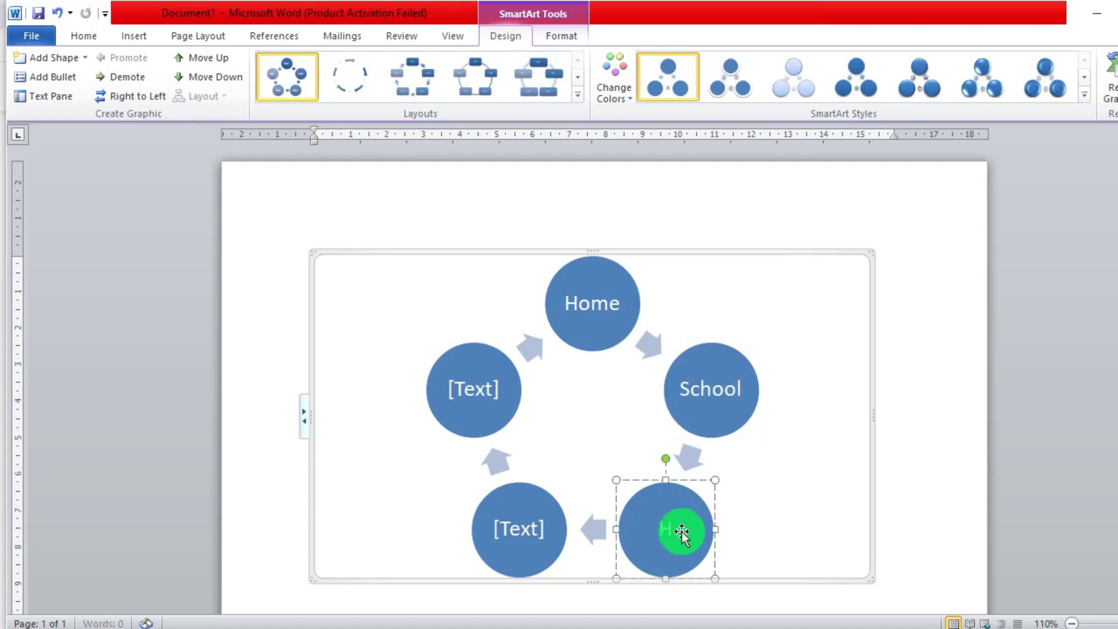
{"action": "type", "text": "ospital"}
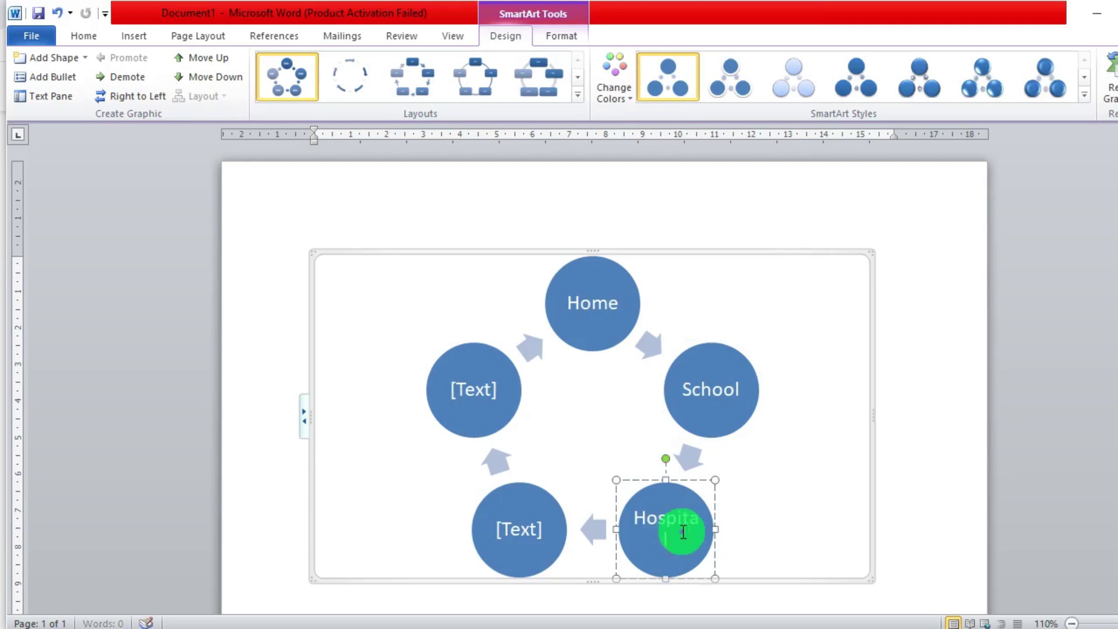
{"action": "left_click", "coordinate": [519, 529]}
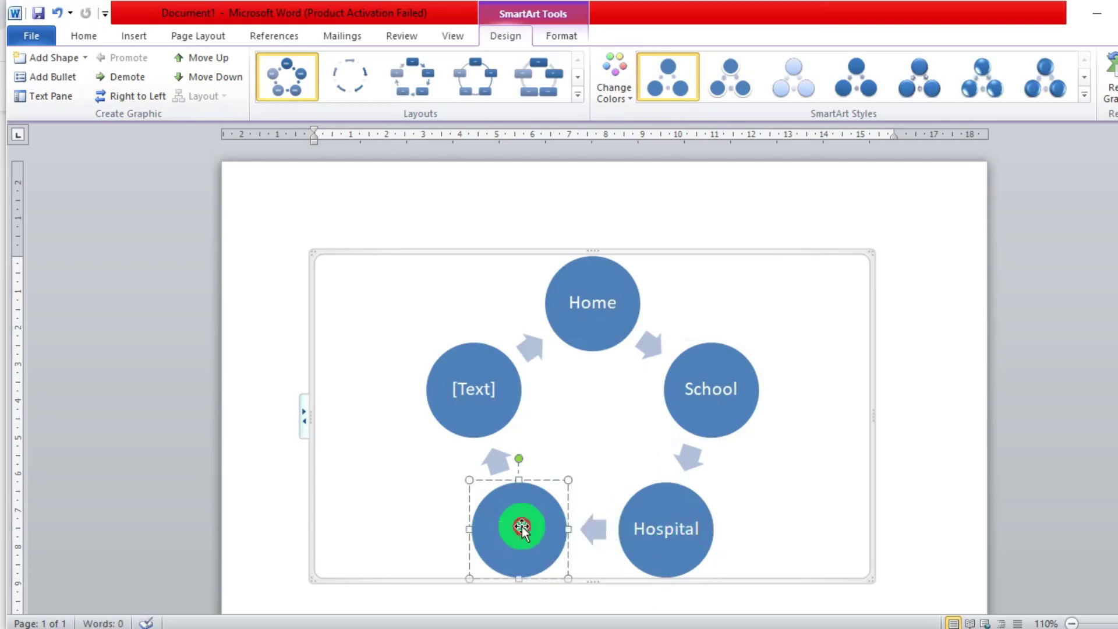
{"action": "type", "text": "Church"}
{"action": "left_click", "coordinate": [466, 391]}
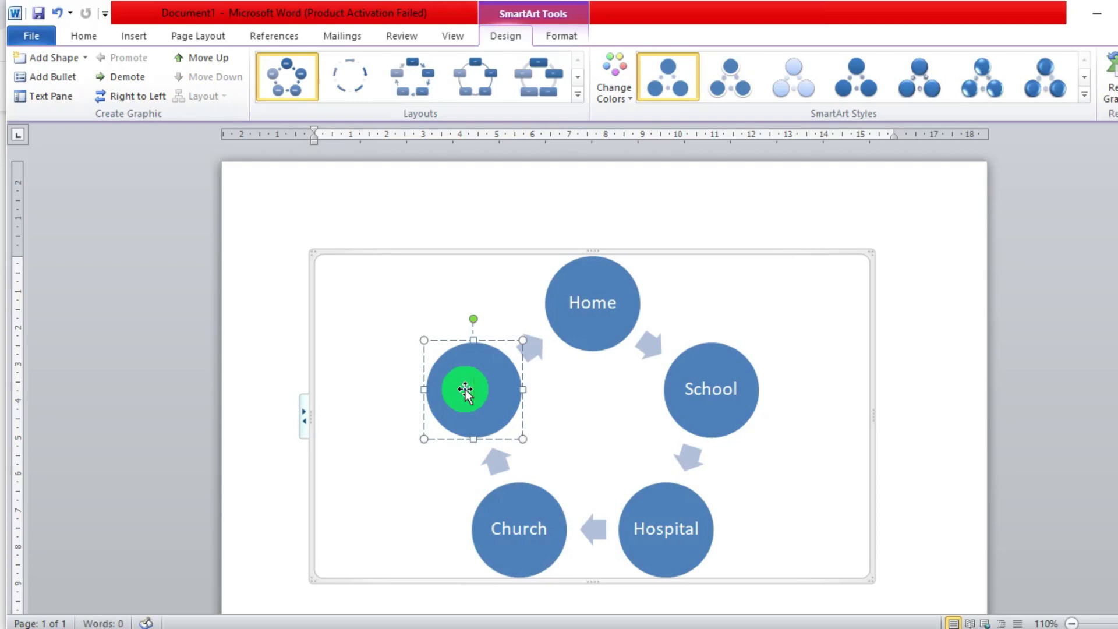
{"action": "type", "text": "Ministry"}
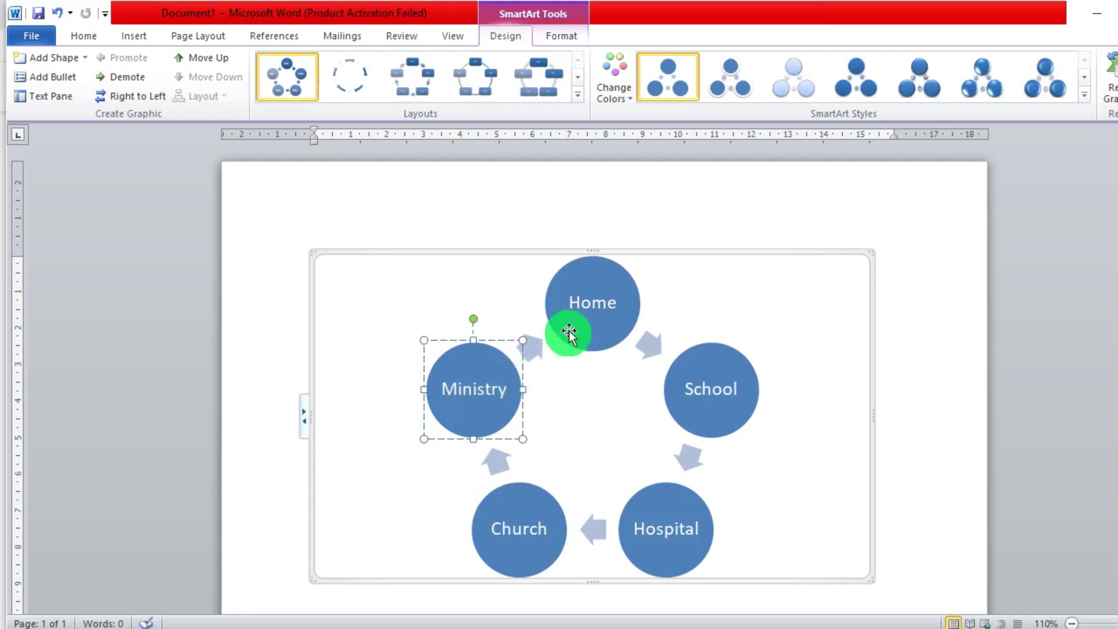
{"action": "left_click", "coordinate": [579, 307]}
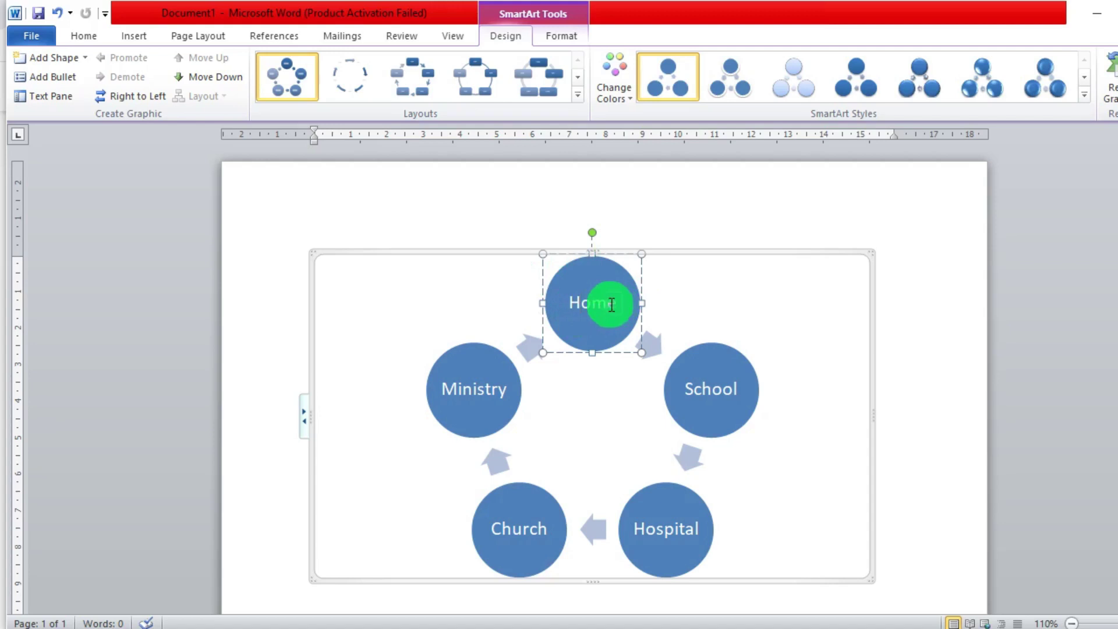
Format the Home label as Bahnschrift SemiBold in dark green text
{"action": "left_click", "coordinate": [580, 305]}
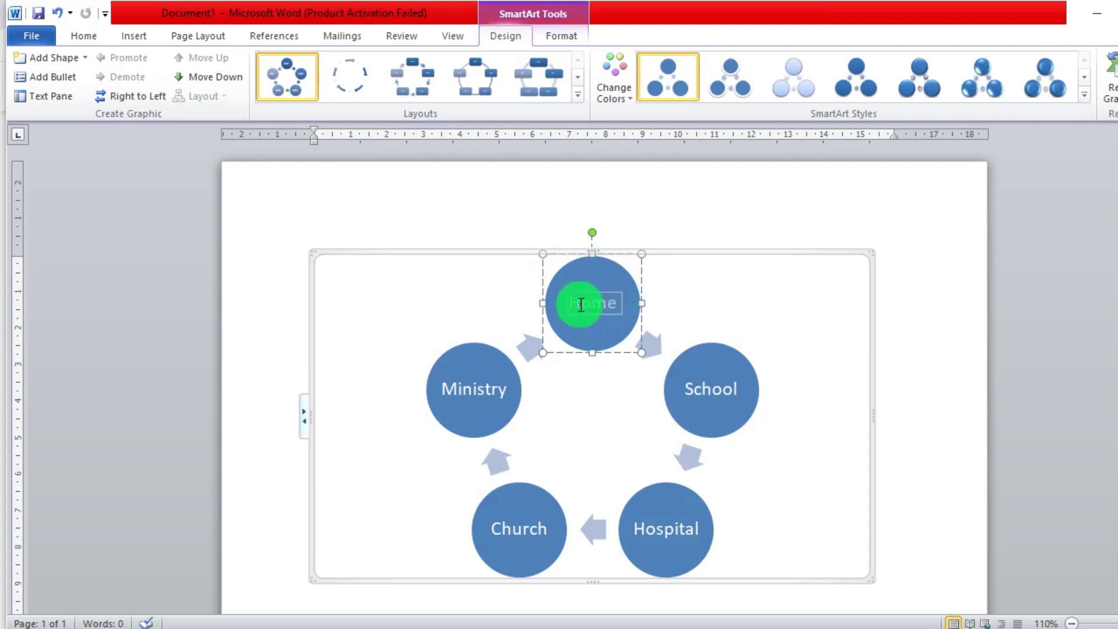
{"action": "left_click", "coordinate": [93, 37]}
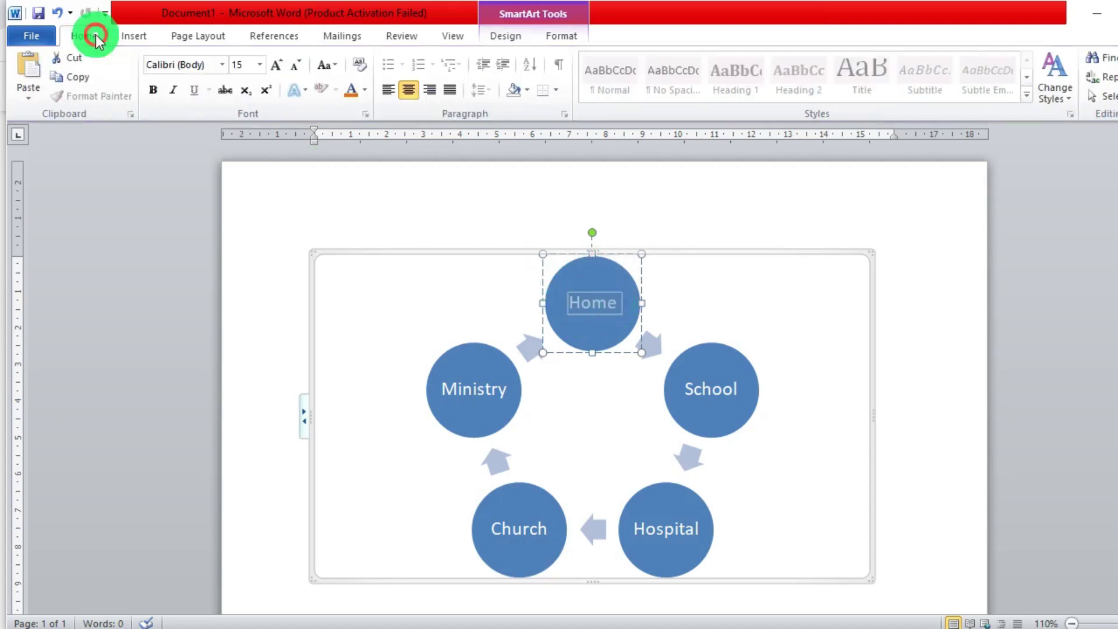
{"action": "left_click", "coordinate": [222, 66]}
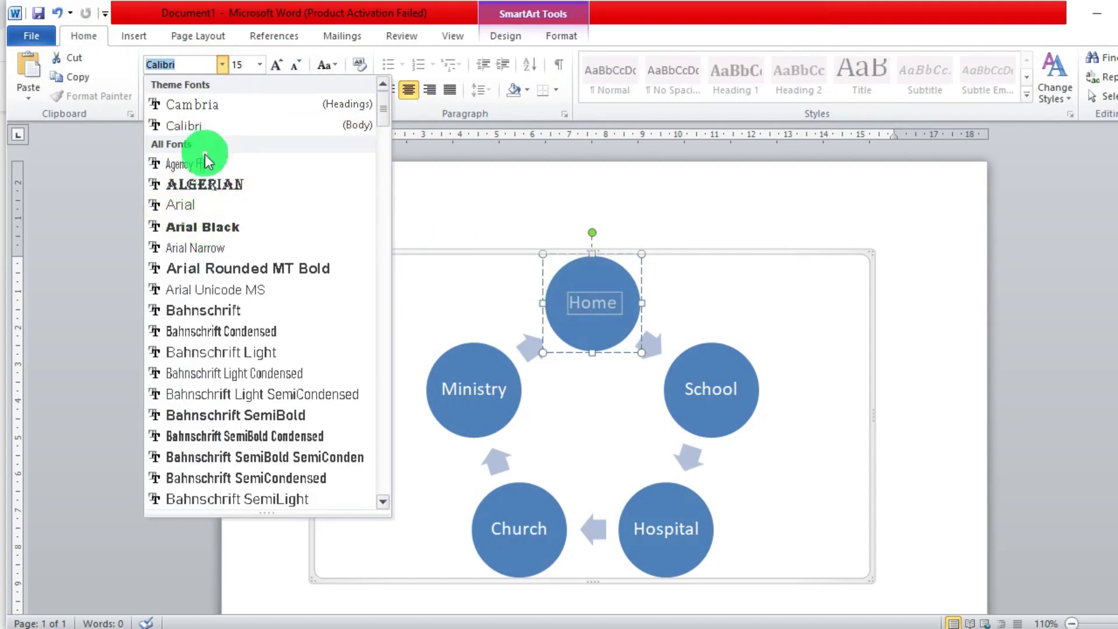
{"action": "left_click", "coordinate": [263, 416]}
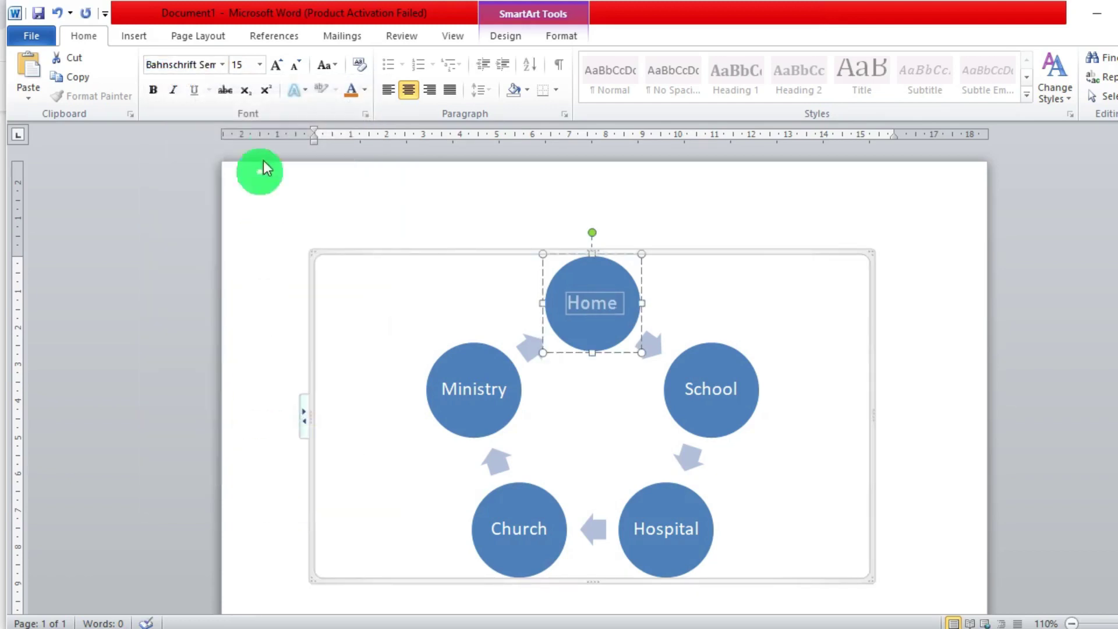
{"action": "left_click", "coordinate": [364, 93]}
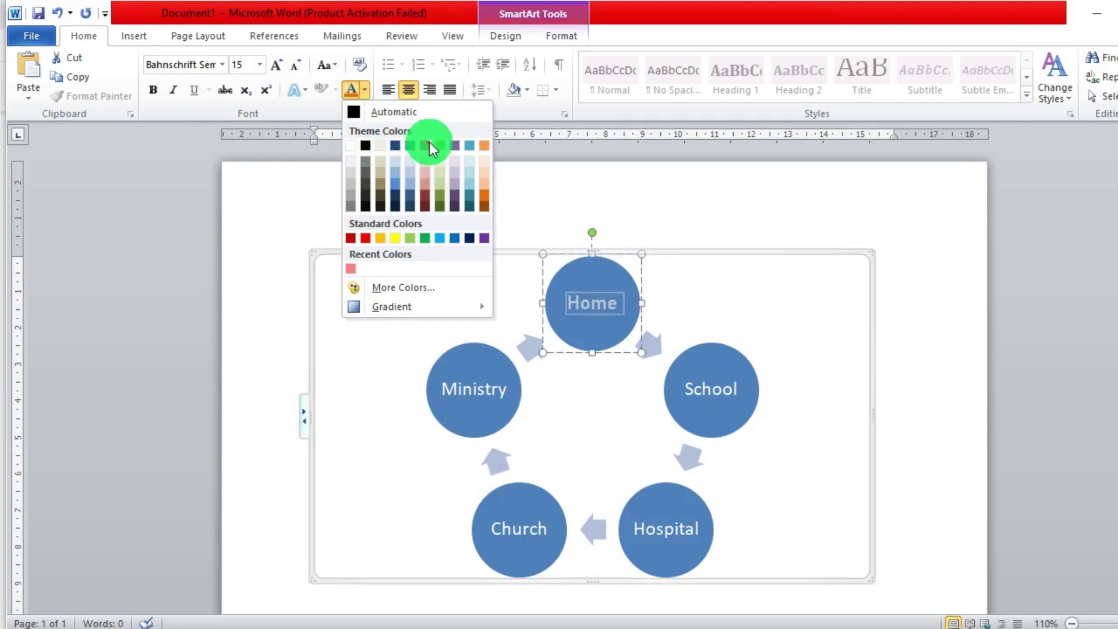
{"action": "left_click", "coordinate": [440, 193]}
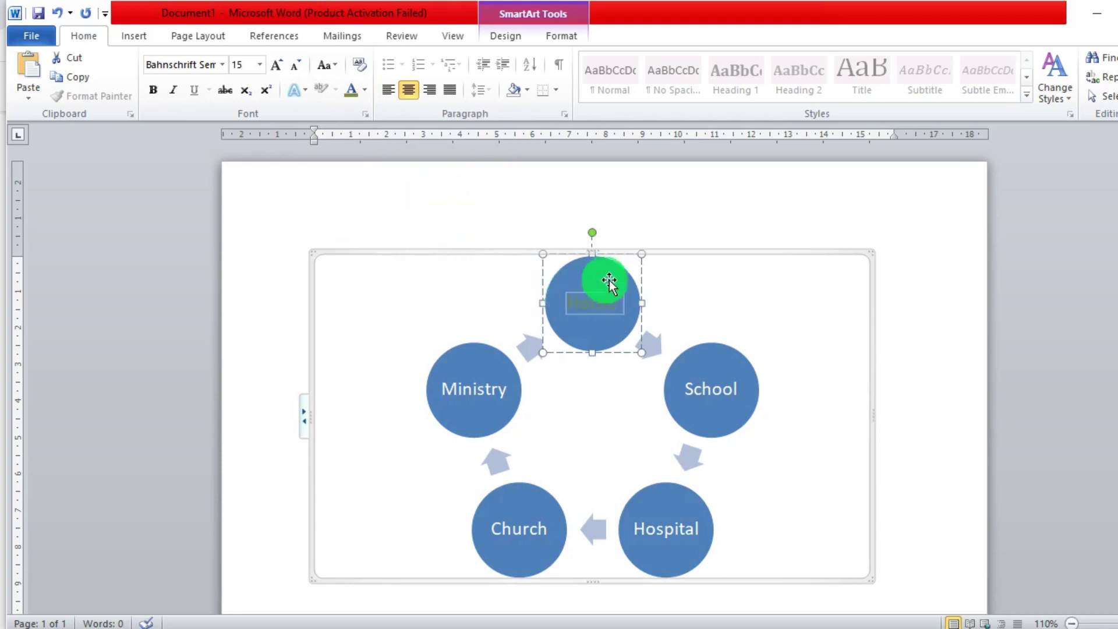
{"action": "left_click", "coordinate": [694, 299]}
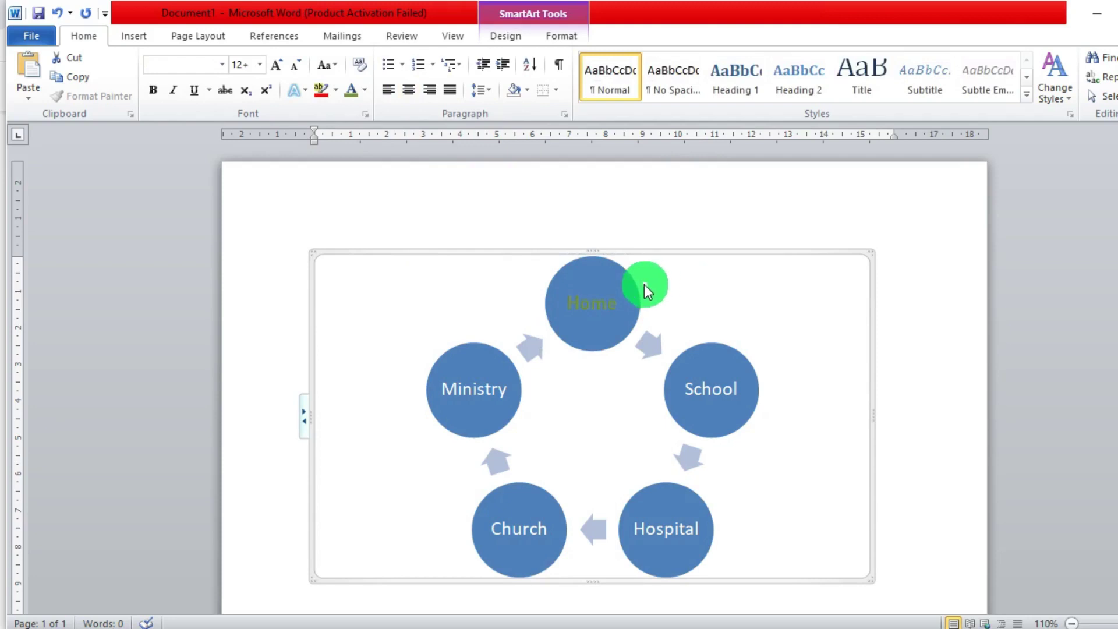
{"action": "left_click", "coordinate": [593, 278]}
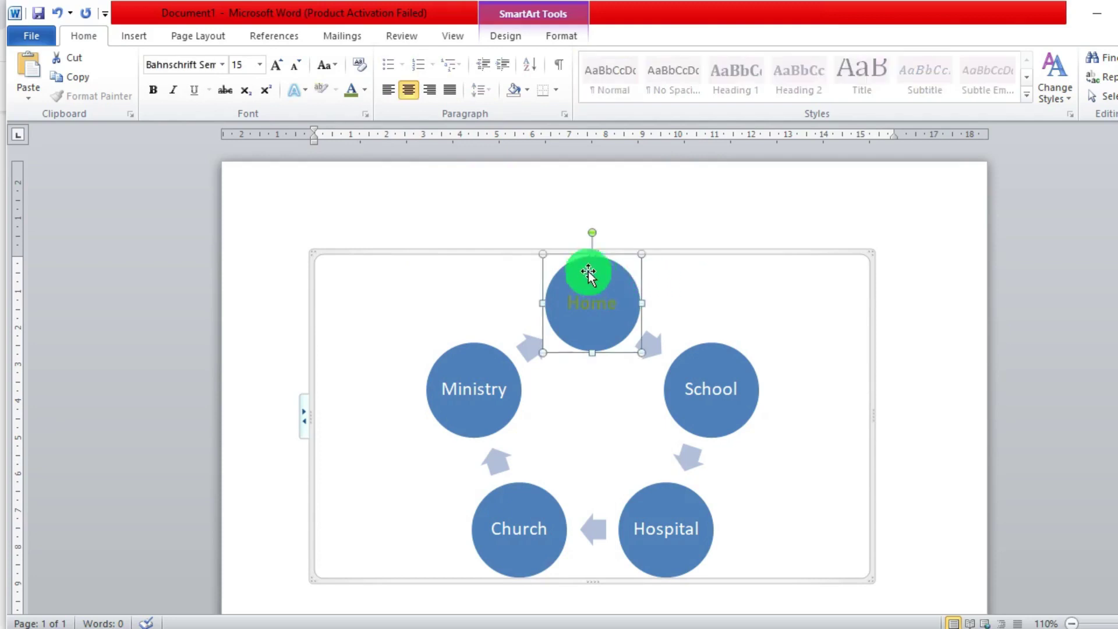
Apply the light pink shape style from the Shape Styles gallery to the Home circle
{"action": "left_click", "coordinate": [554, 35]}
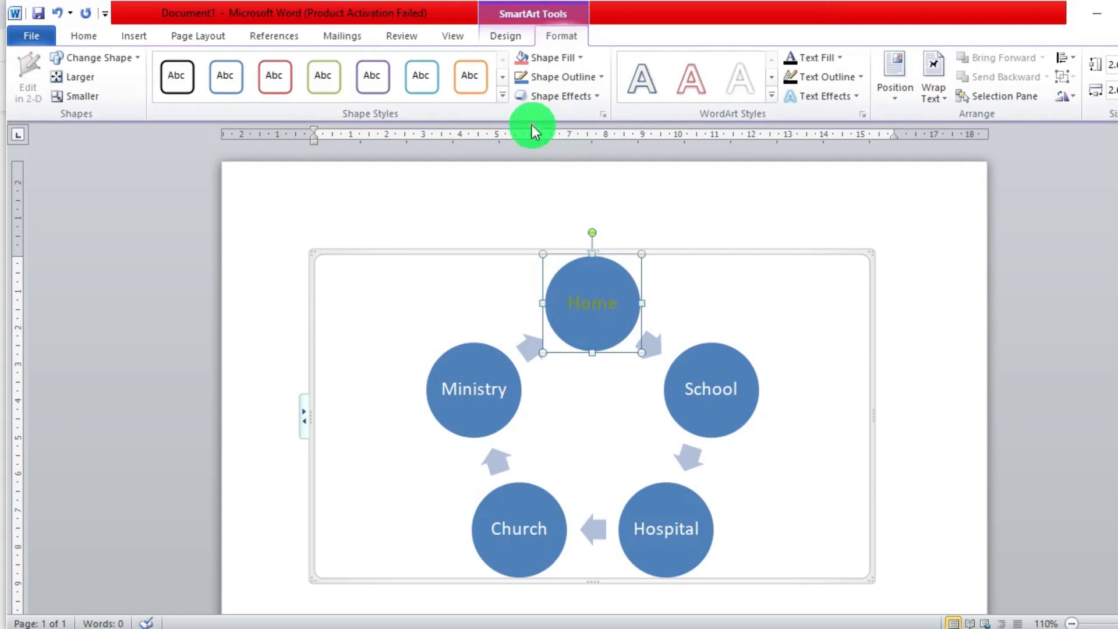
{"action": "left_click", "coordinate": [500, 96]}
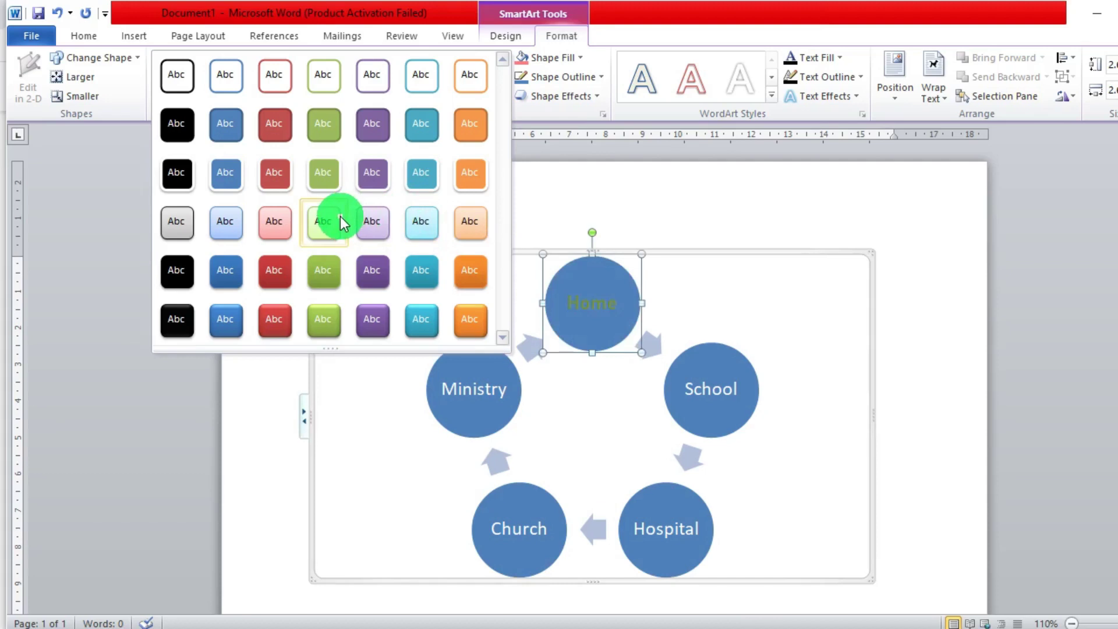
{"action": "left_click", "coordinate": [277, 222]}
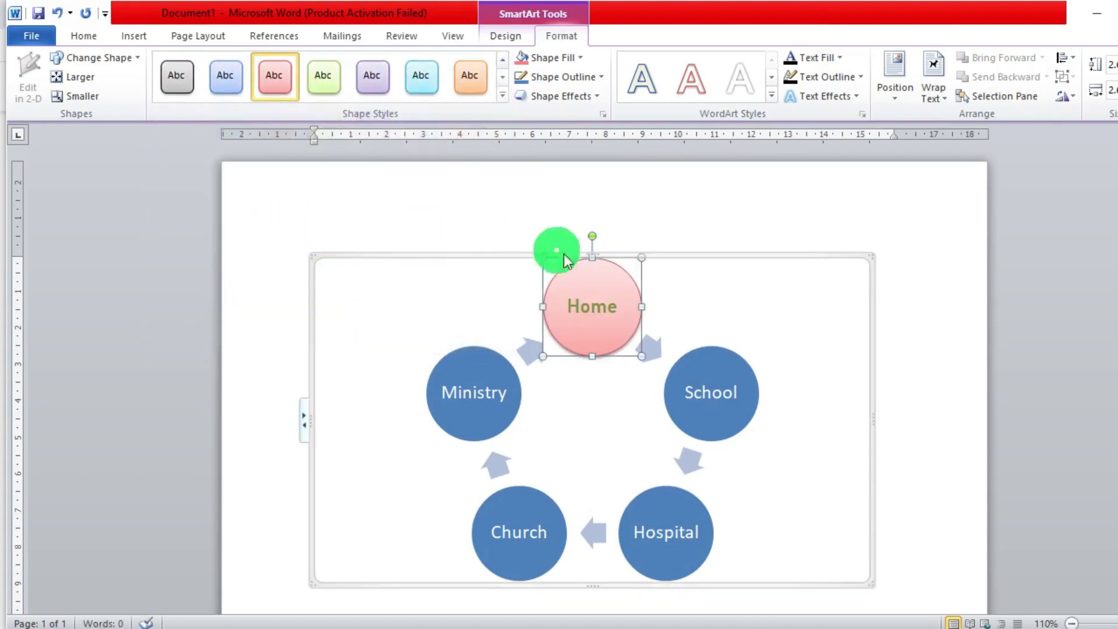
Change the Home circle's shape to the Diamond from Basic Shapes
{"action": "right_click", "coordinate": [624, 289]}
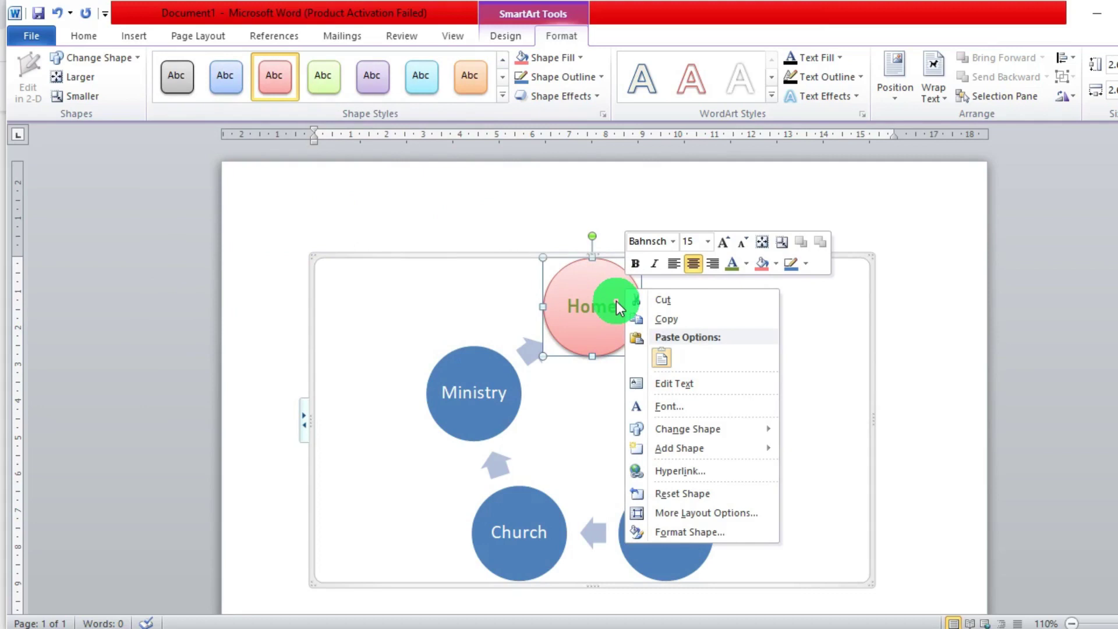
{"action": "mouse_move", "coordinate": [673, 449]}
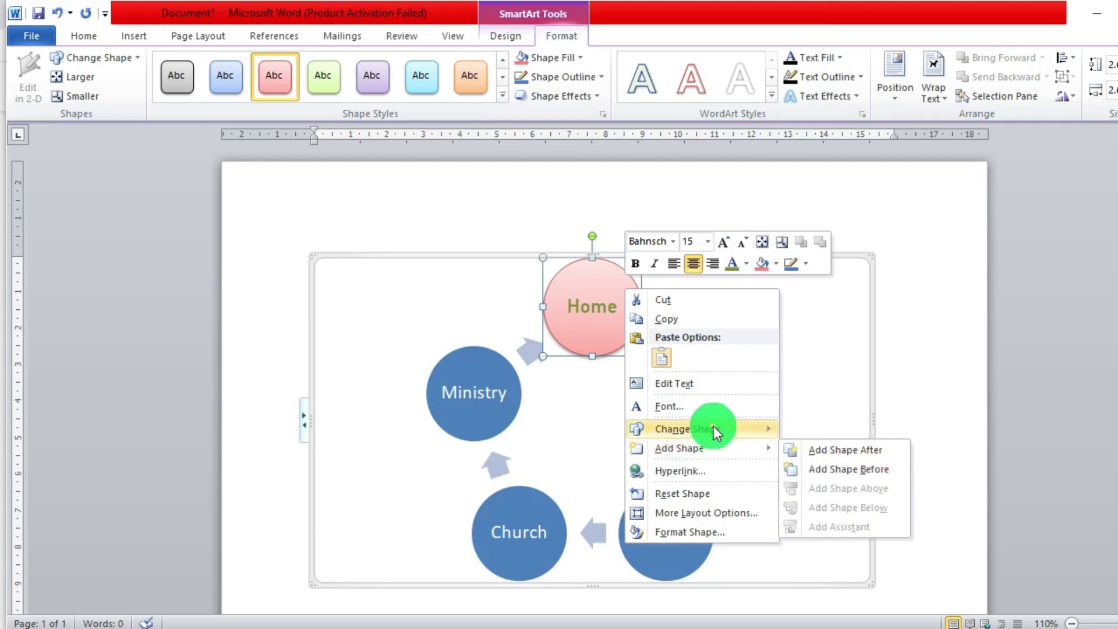
{"action": "left_click", "coordinate": [764, 431]}
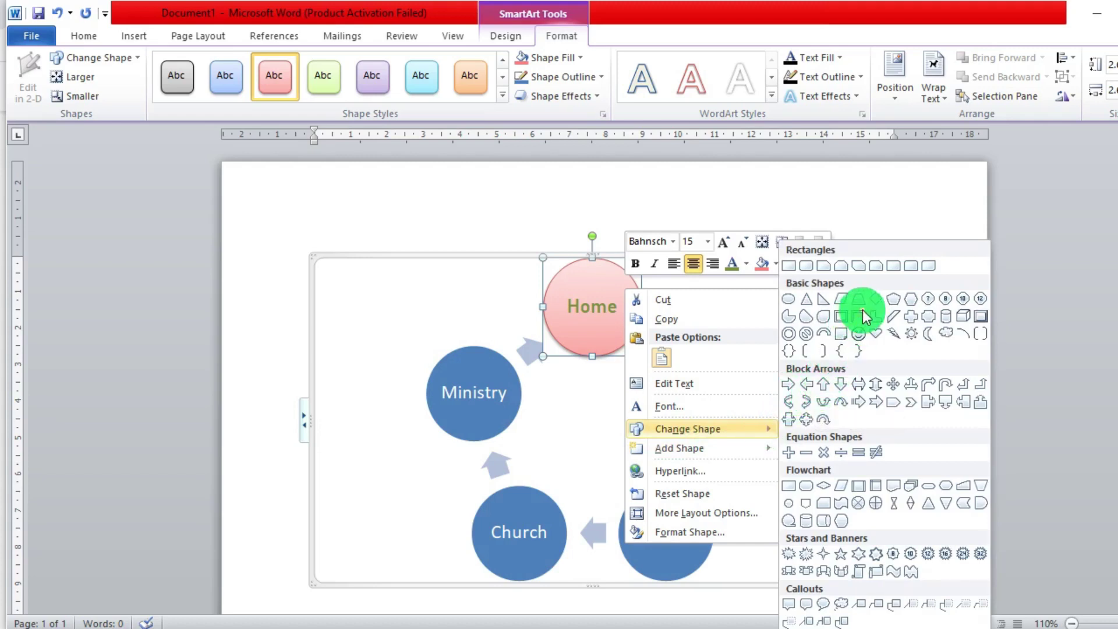
{"action": "left_click", "coordinate": [876, 299]}
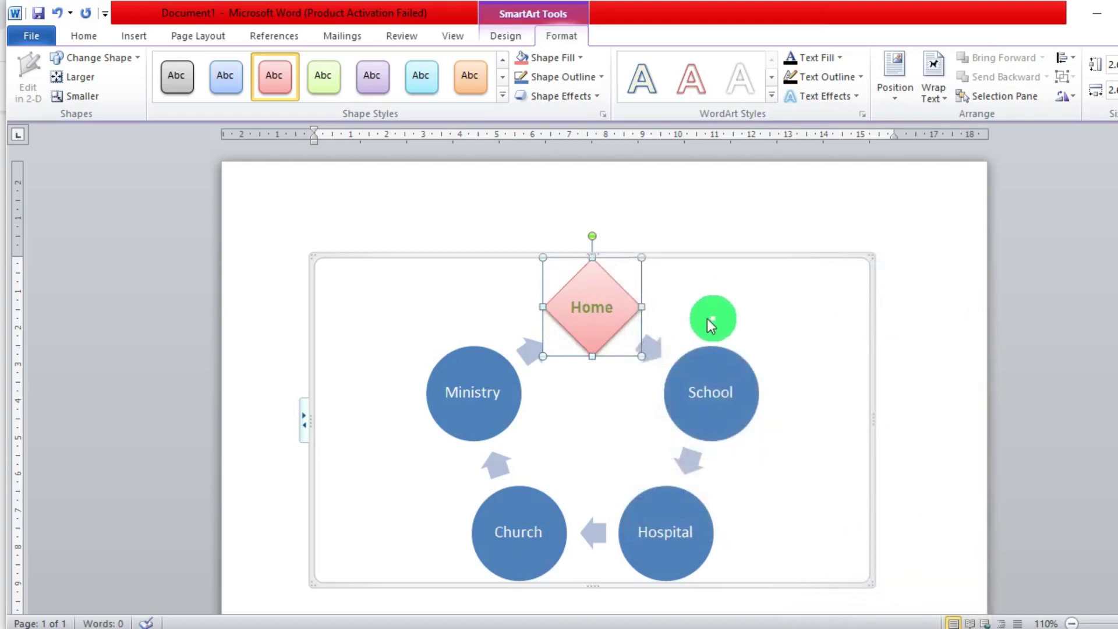
Give the Home diamond a solid fill in standard Yellow through Format Shape
{"action": "right_click", "coordinate": [609, 323]}
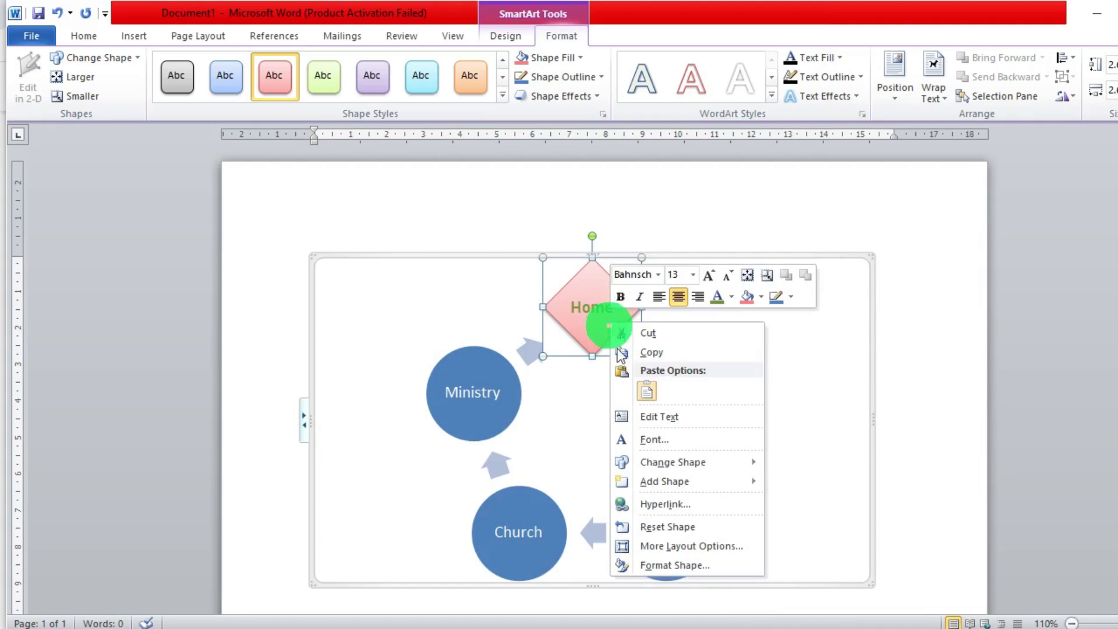
{"action": "left_click", "coordinate": [680, 564]}
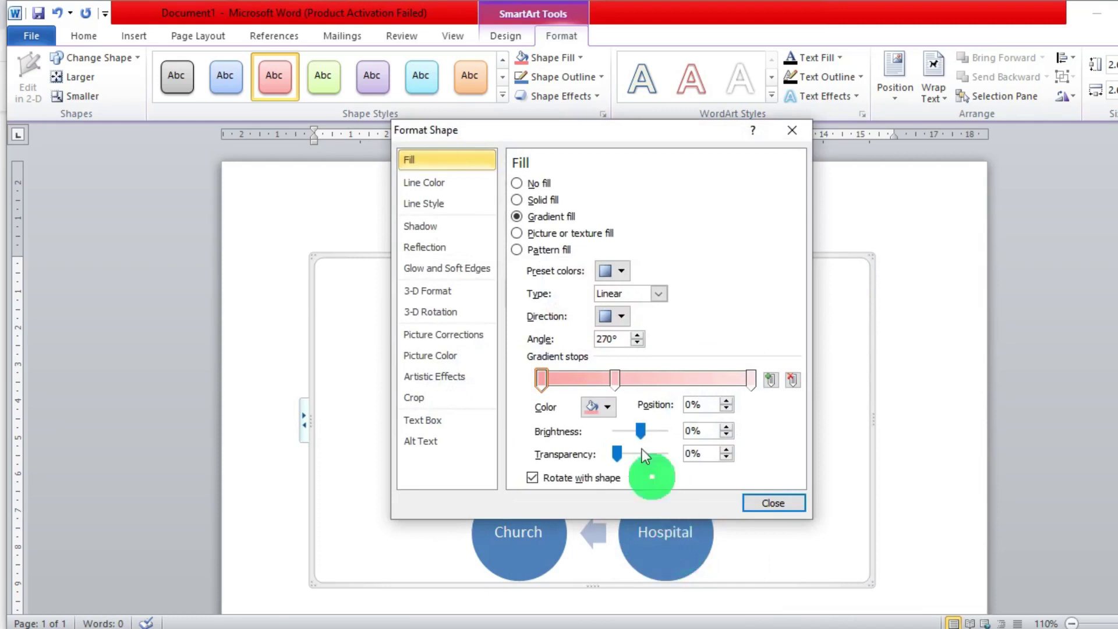
{"action": "left_click", "coordinate": [518, 200]}
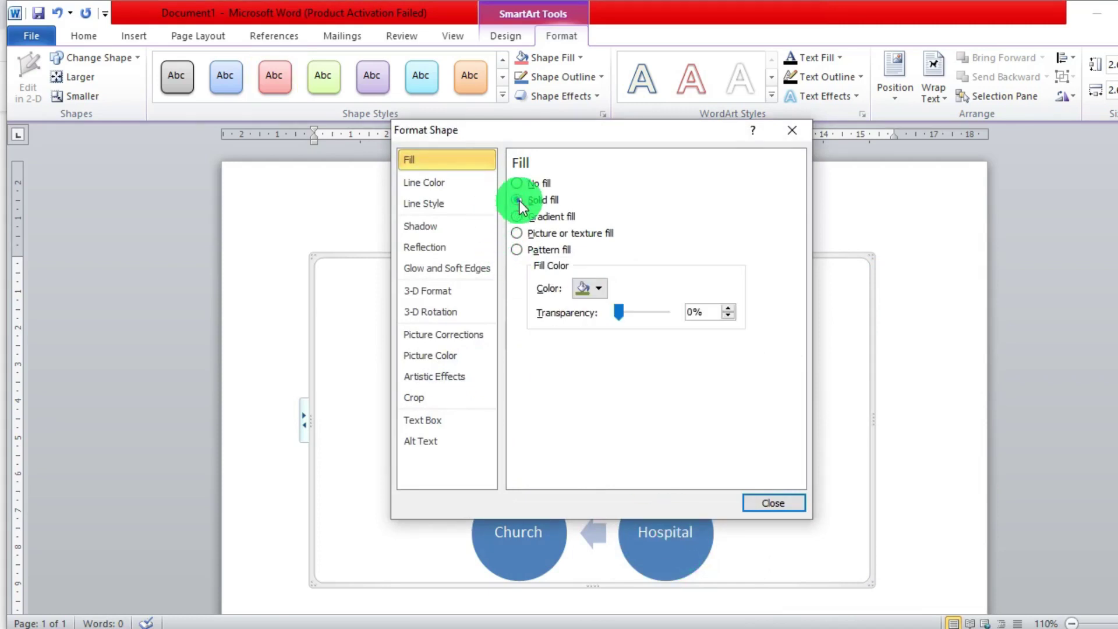
{"action": "left_click", "coordinate": [602, 289]}
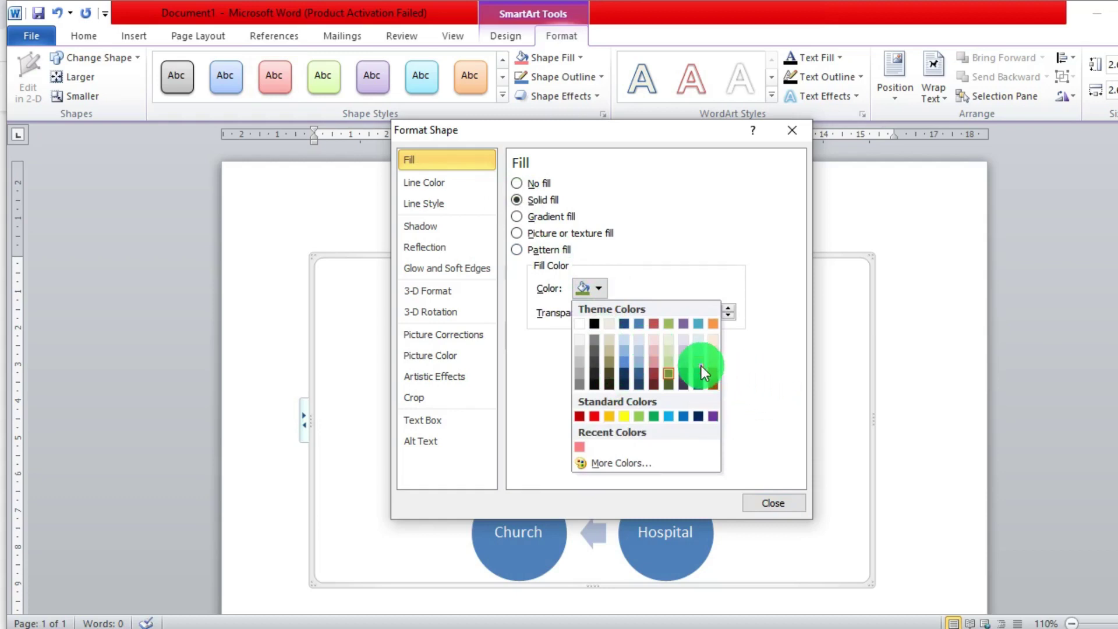
{"action": "left_click", "coordinate": [621, 414]}
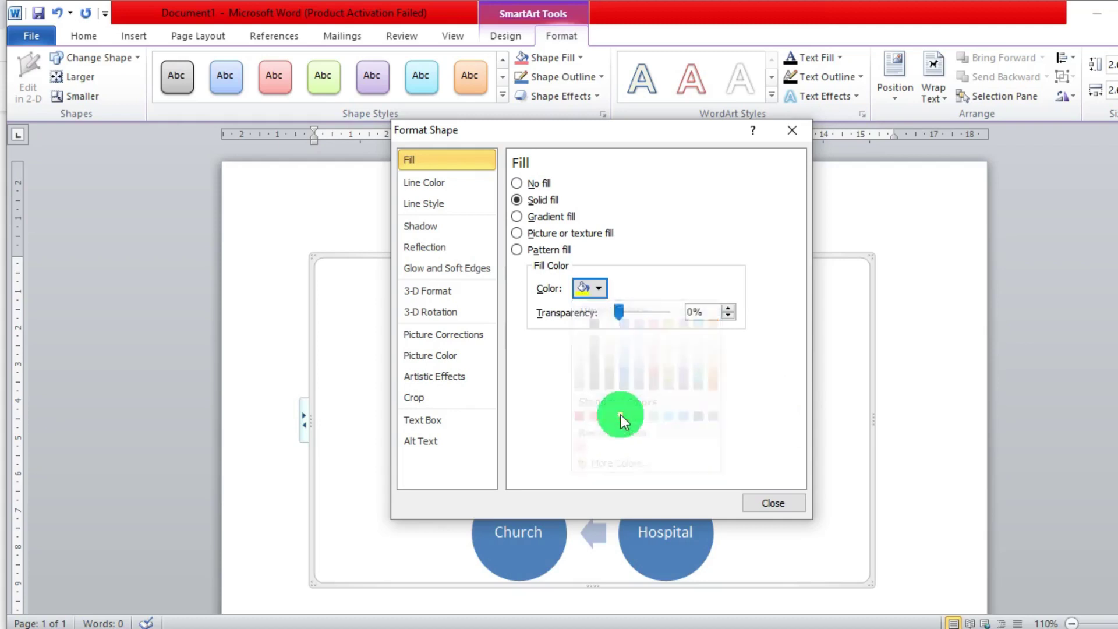
{"action": "left_click", "coordinate": [782, 501]}
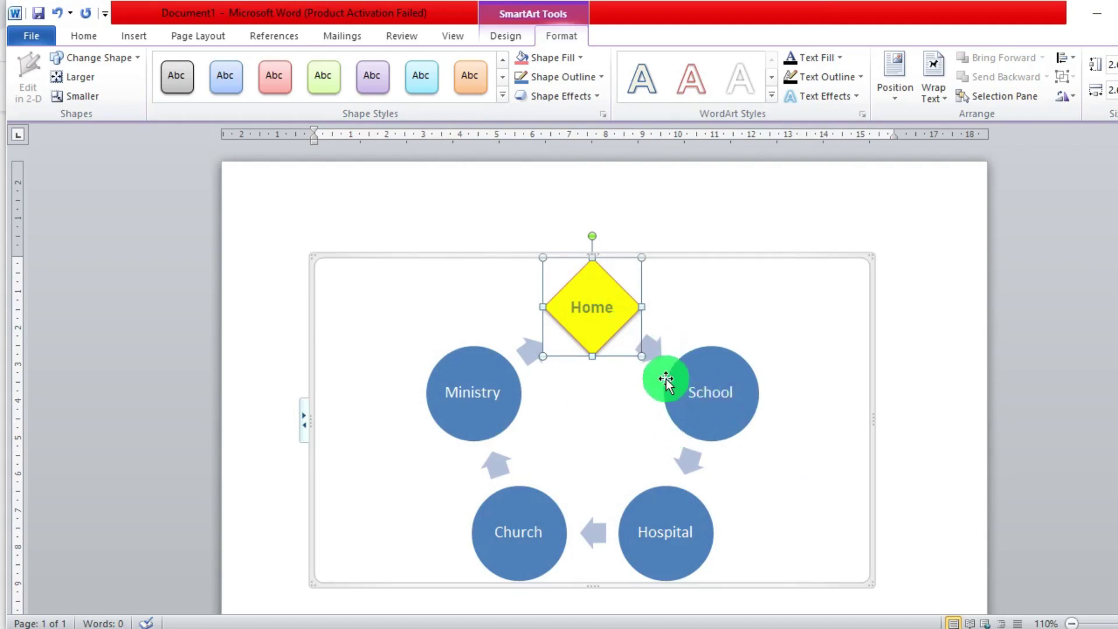
Insert a new blank circle after Home, between Home and School
{"action": "left_click", "coordinate": [657, 346]}
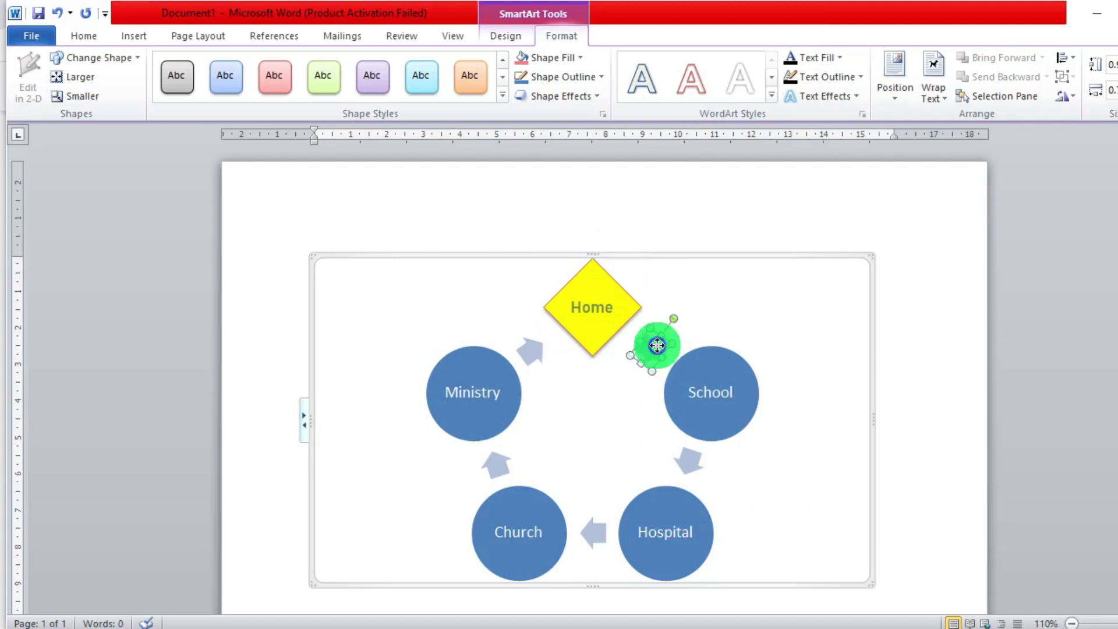
{"action": "right_click", "coordinate": [659, 347]}
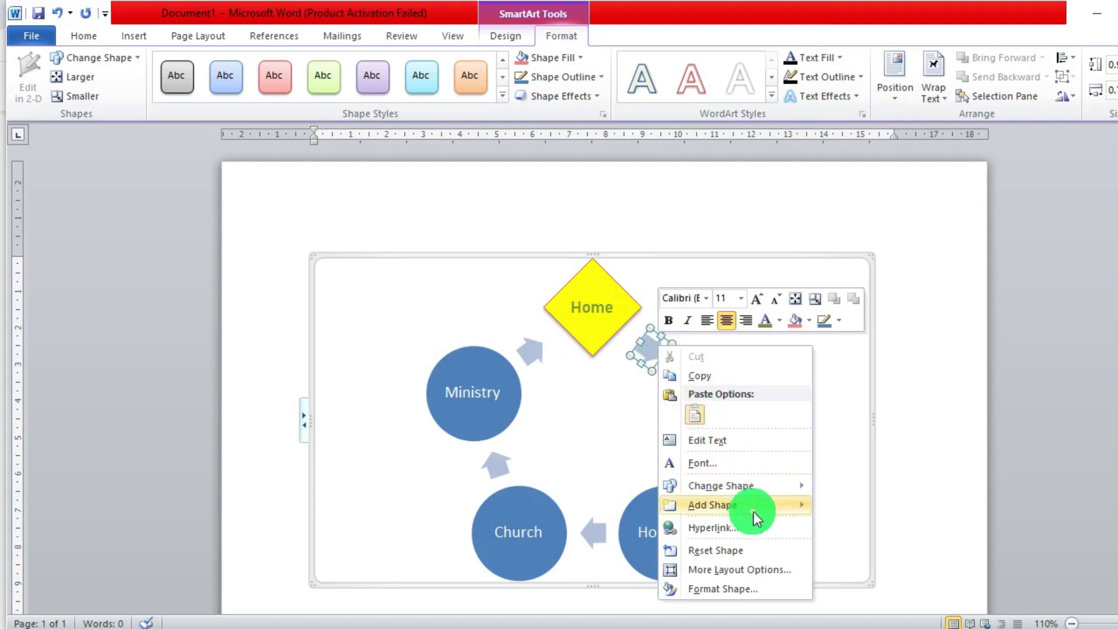
{"action": "mouse_move", "coordinate": [778, 507]}
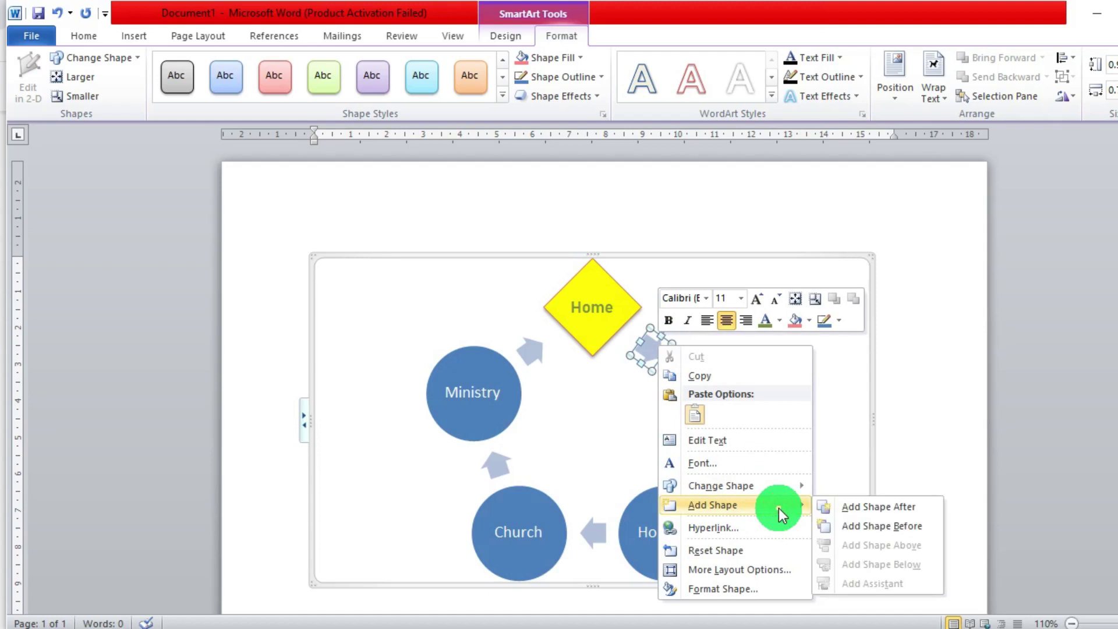
{"action": "left_click", "coordinate": [855, 507]}
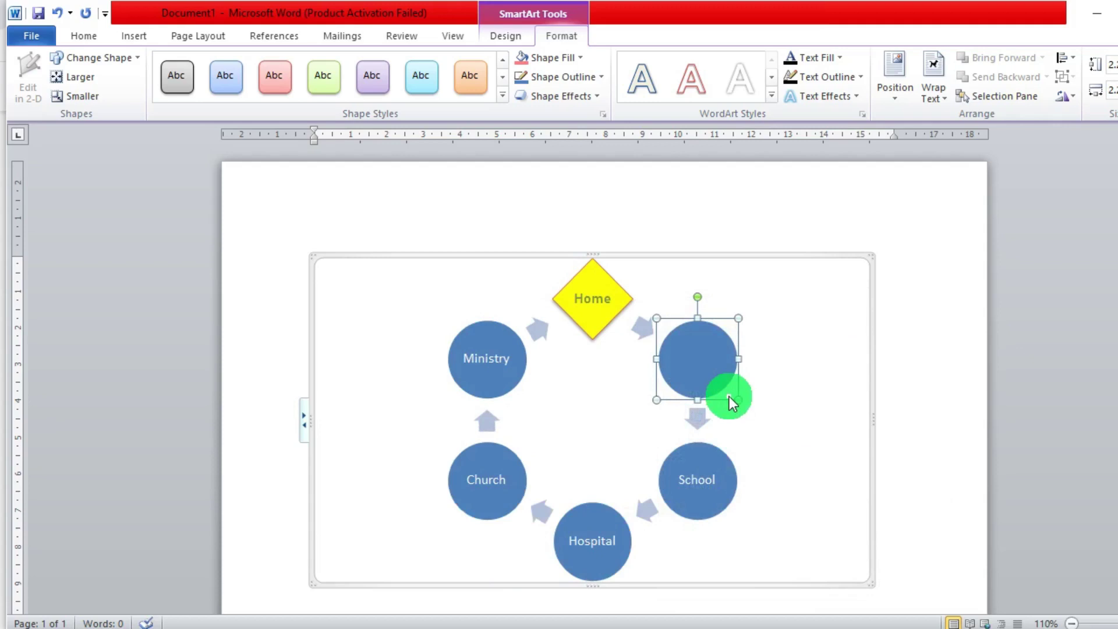
Give the arrow from Home to the new circle a solid fill in standard Red
{"action": "left_click", "coordinate": [643, 328]}
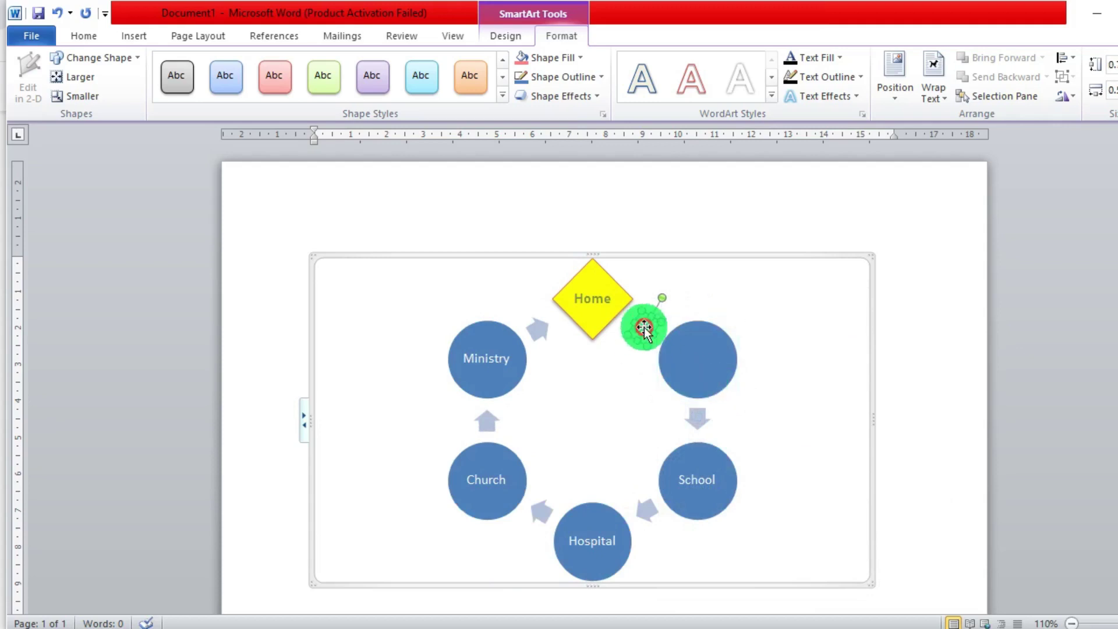
{"action": "right_click", "coordinate": [644, 329]}
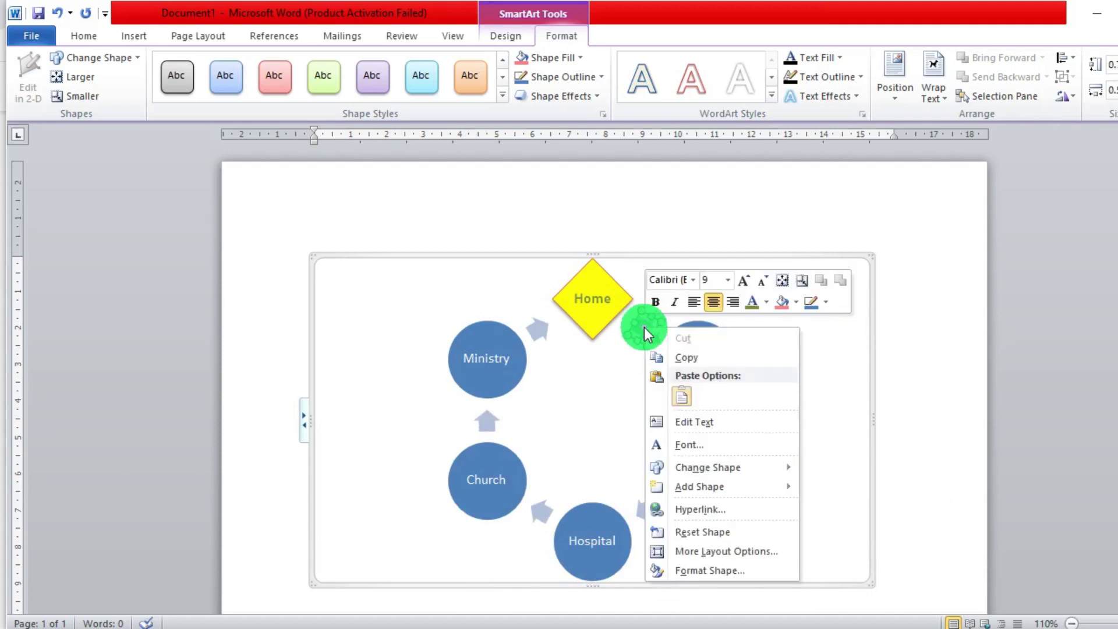
{"action": "left_click", "coordinate": [704, 573]}
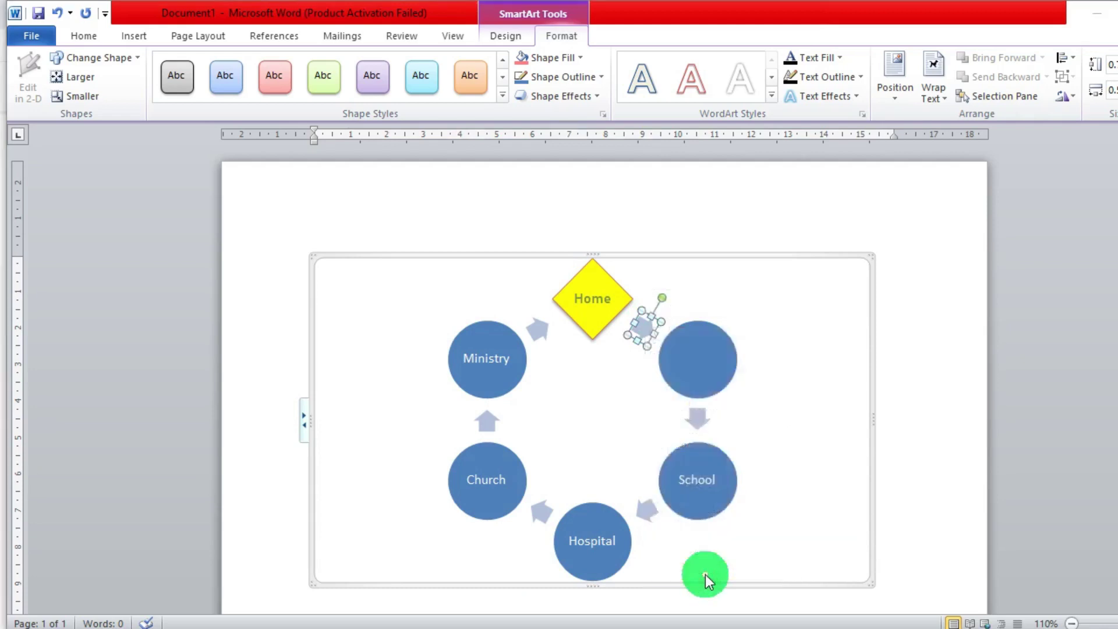
{"action": "left_click", "coordinate": [593, 279]}
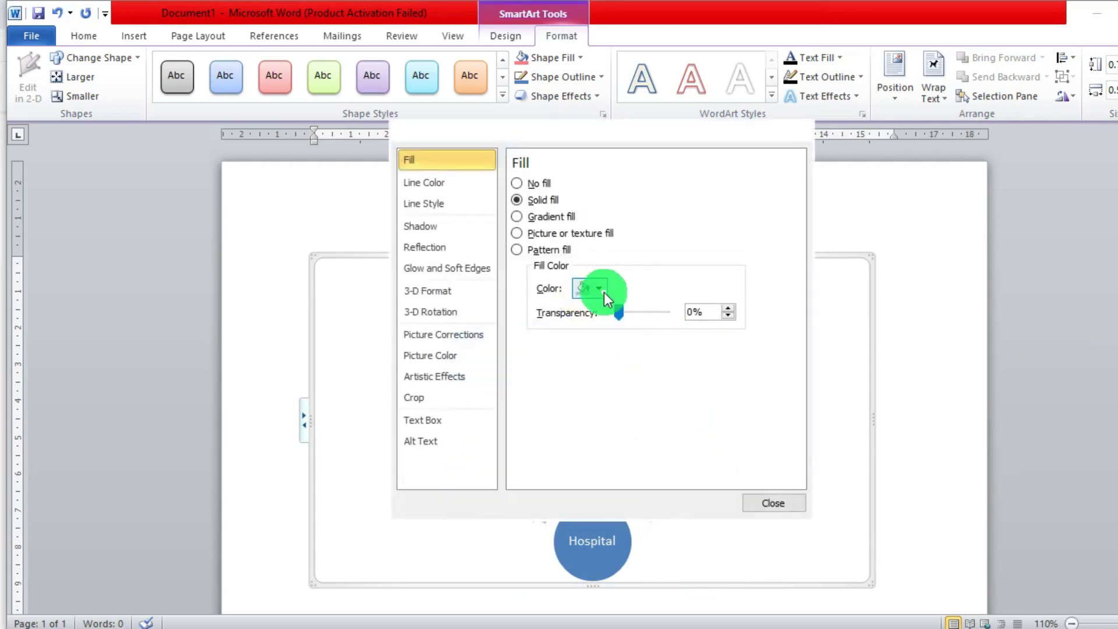
{"action": "left_click", "coordinate": [600, 287]}
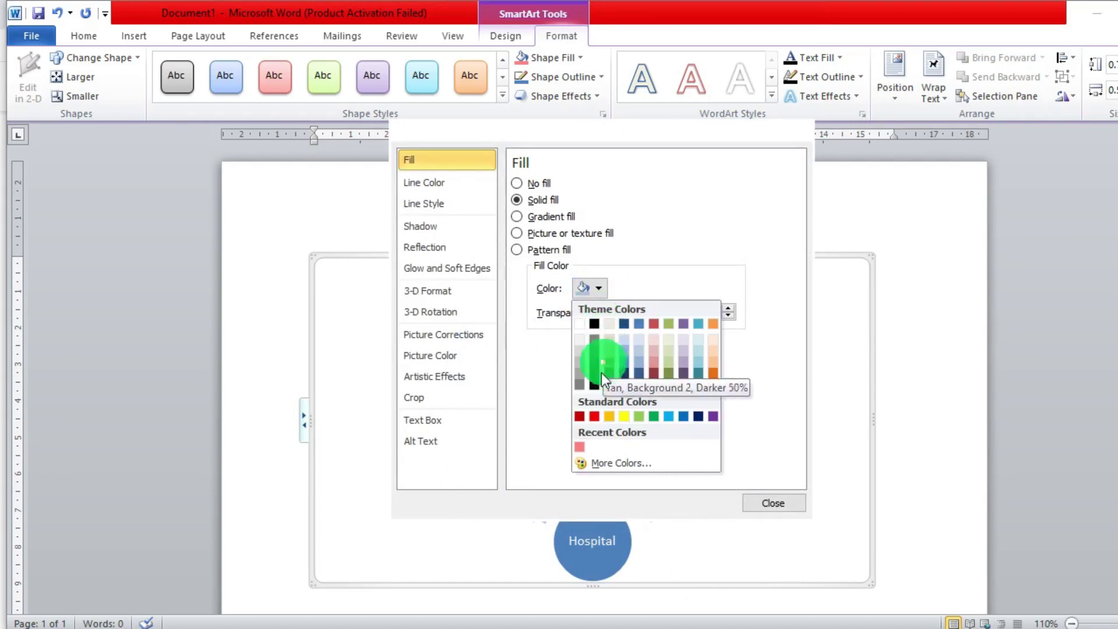
{"action": "left_click", "coordinate": [592, 415]}
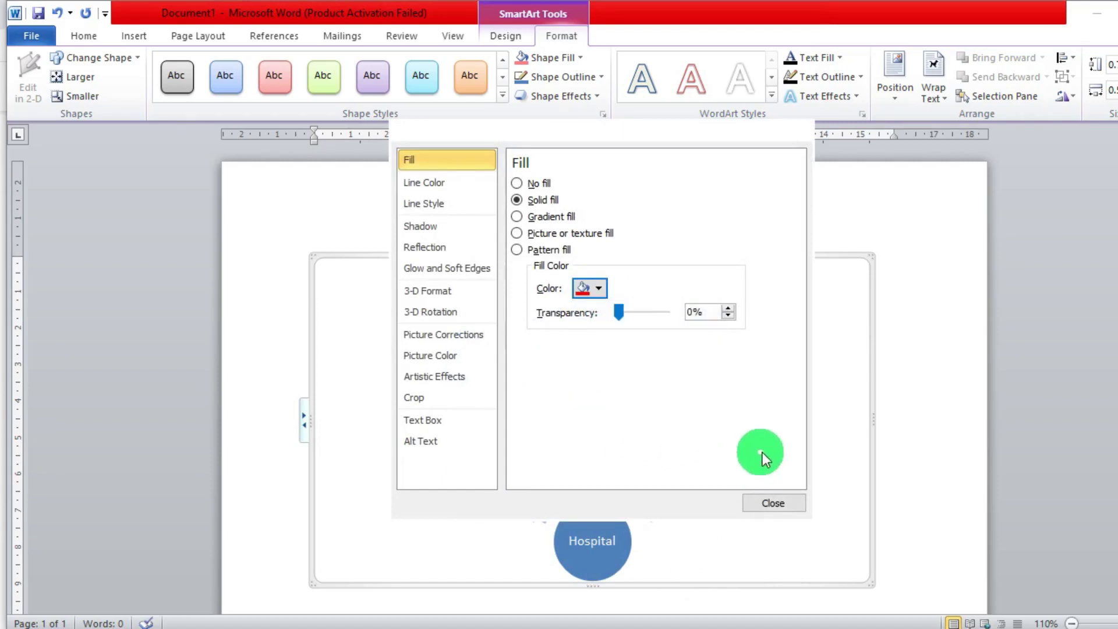
{"action": "left_click", "coordinate": [774, 502]}
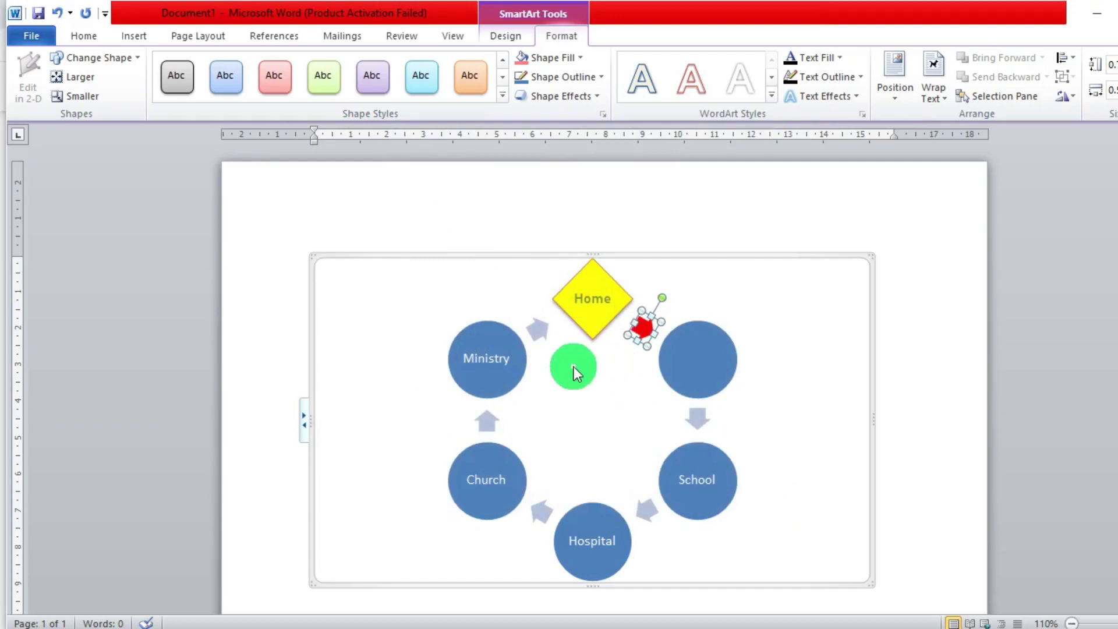
{"action": "scroll", "coordinate": [624, 402], "scroll_direction": "down", "scroll_amount": 6}
{"action": "scroll", "coordinate": [625, 392], "scroll_direction": "up", "scroll_amount": 3}
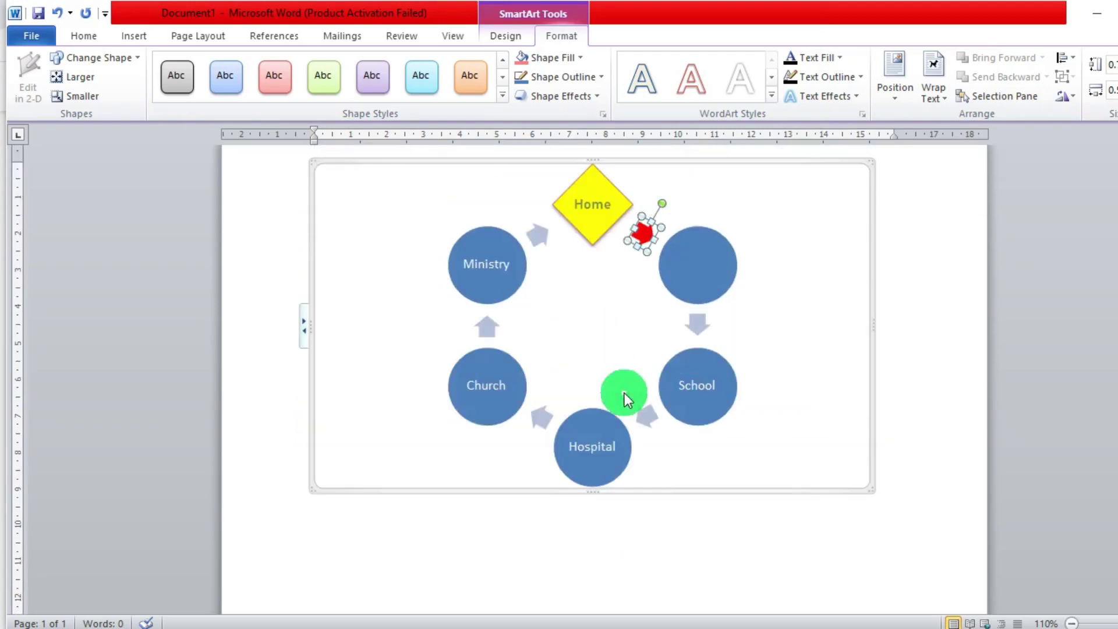